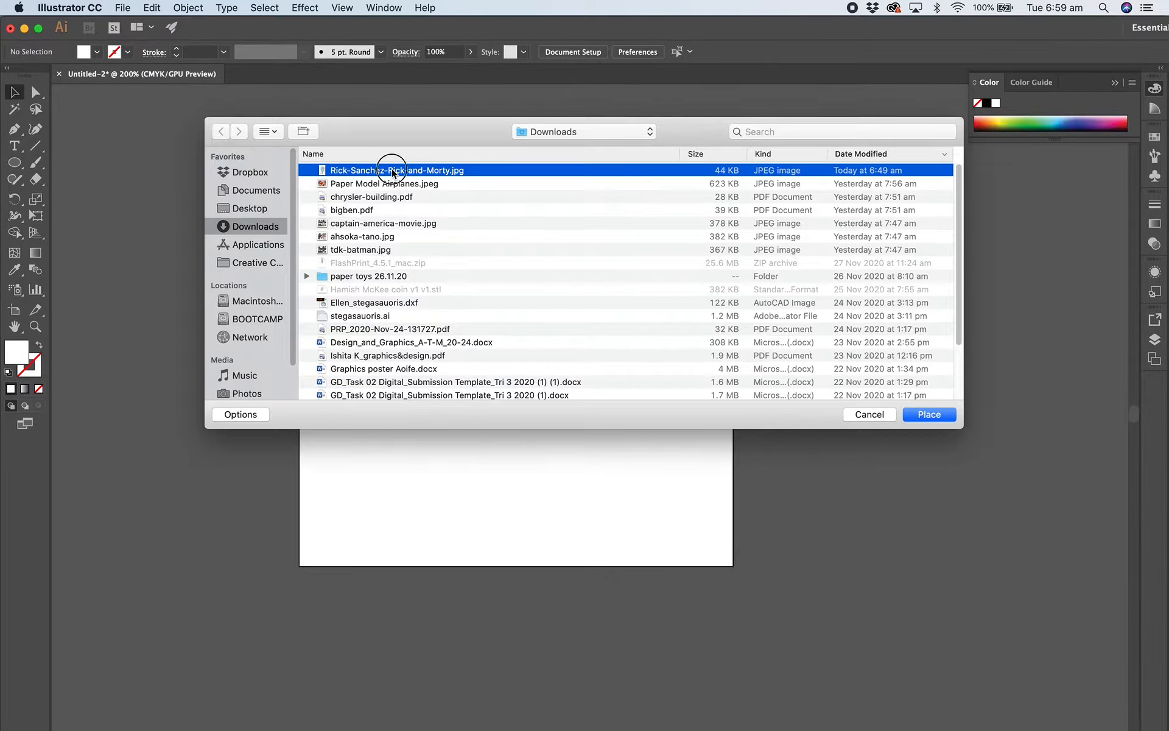
Place Rick-Sanchez-Rick-and-Morty.jpg in the document and scale it down proportionally to about 64 × 115 mm.
{"action": "left_click", "coordinate": [383, 201]}
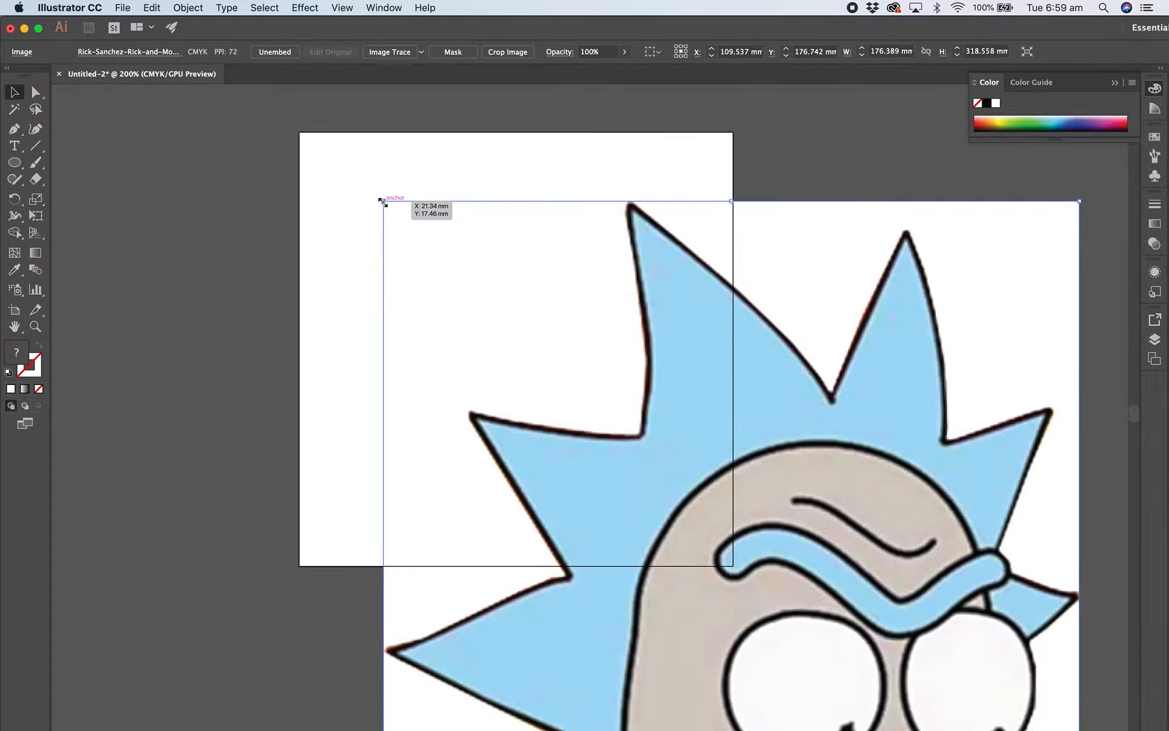
{"action": "left_click_drag", "start_coordinate": [385, 201], "coordinate": [756, 555]}
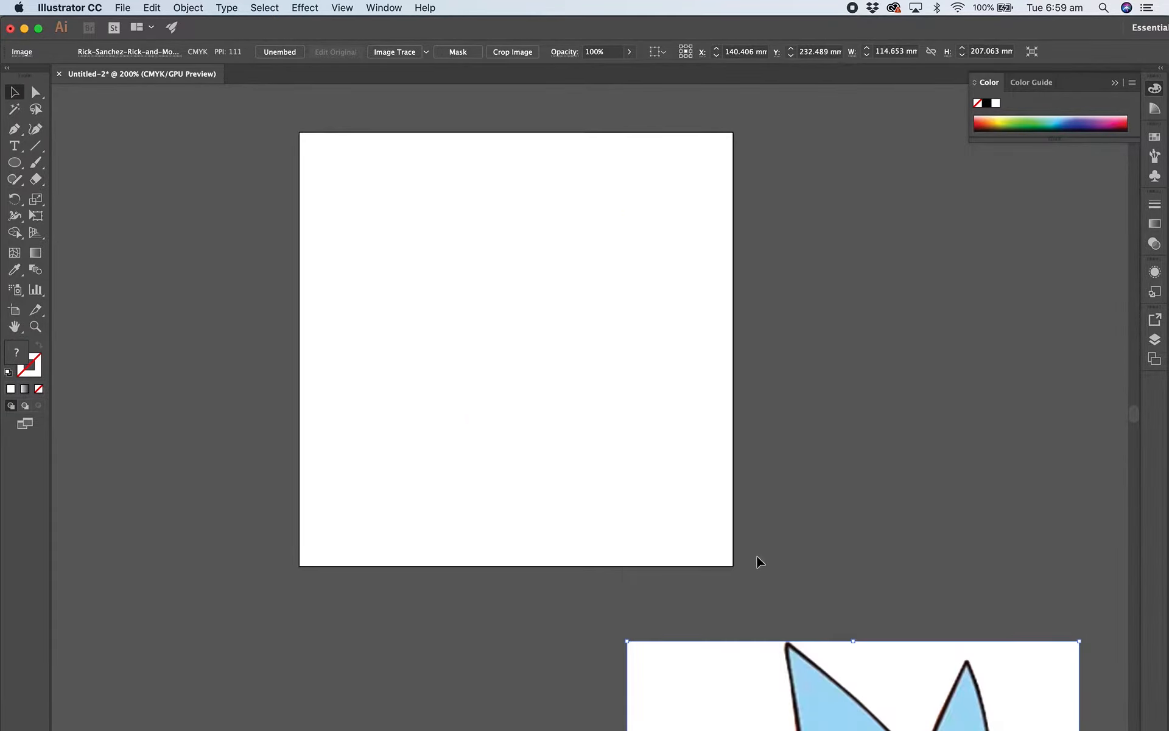
{"action": "double_click", "coordinate": [772, 645]}
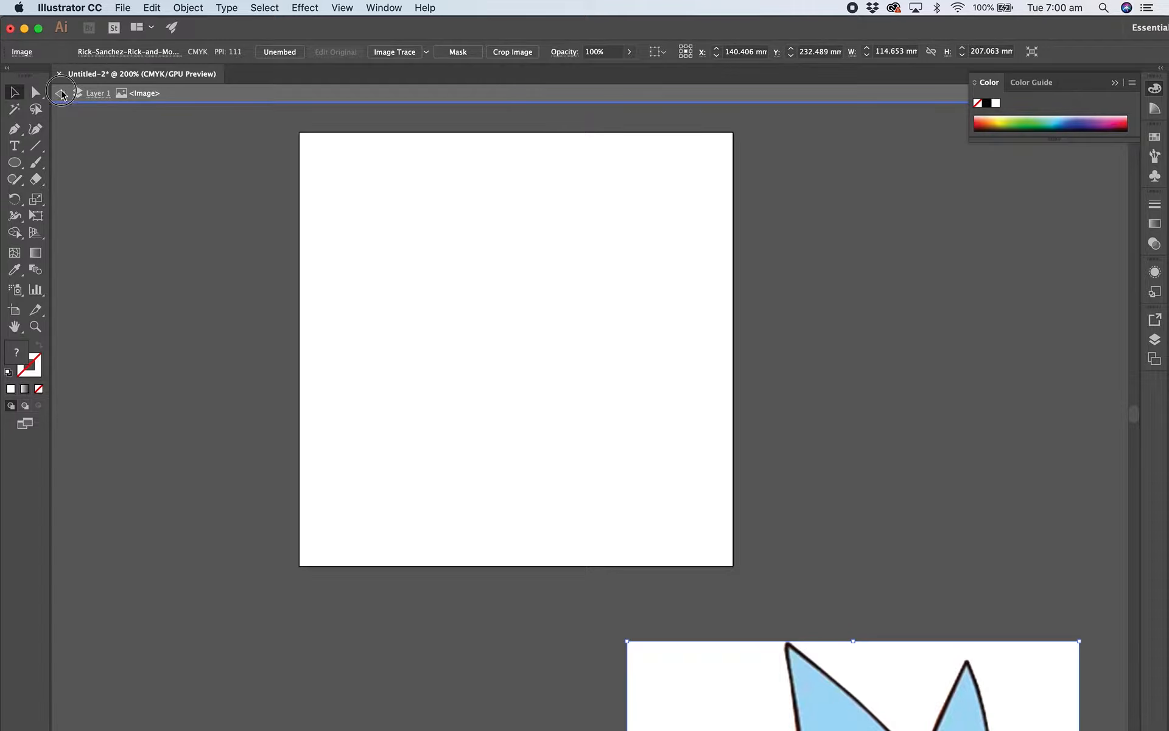
{"action": "left_click", "coordinate": [663, 626]}
{"action": "left_click_drag", "start_coordinate": [698, 663], "coordinate": [418, 186]}
{"action": "left_click_drag", "start_coordinate": [350, 162], "coordinate": [551, 347]}
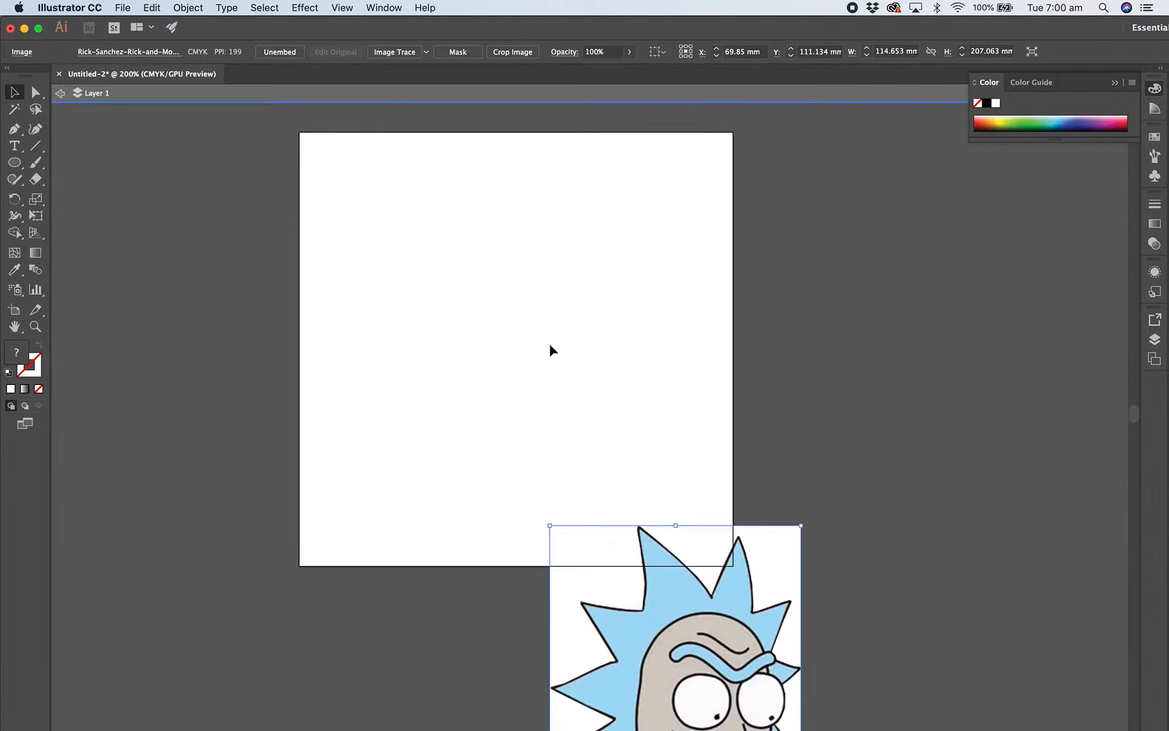
Move the placed image onto the artboard, scale it to about 51 × 92 mm to fit inside, and exit isolation mode.
{"action": "left_click_drag", "start_coordinate": [627, 565], "coordinate": [469, 183]}
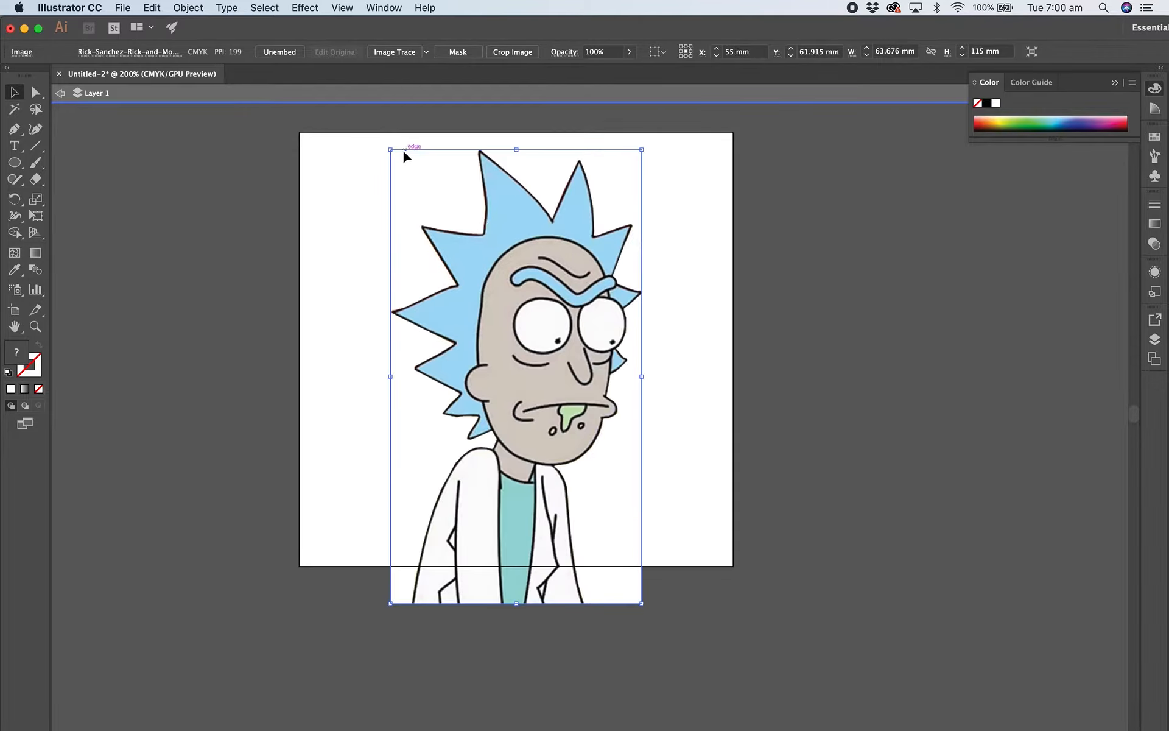
{"action": "left_click_drag", "start_coordinate": [392, 148], "coordinate": [443, 191]}
{"action": "left_click_drag", "start_coordinate": [492, 305], "coordinate": [451, 232]}
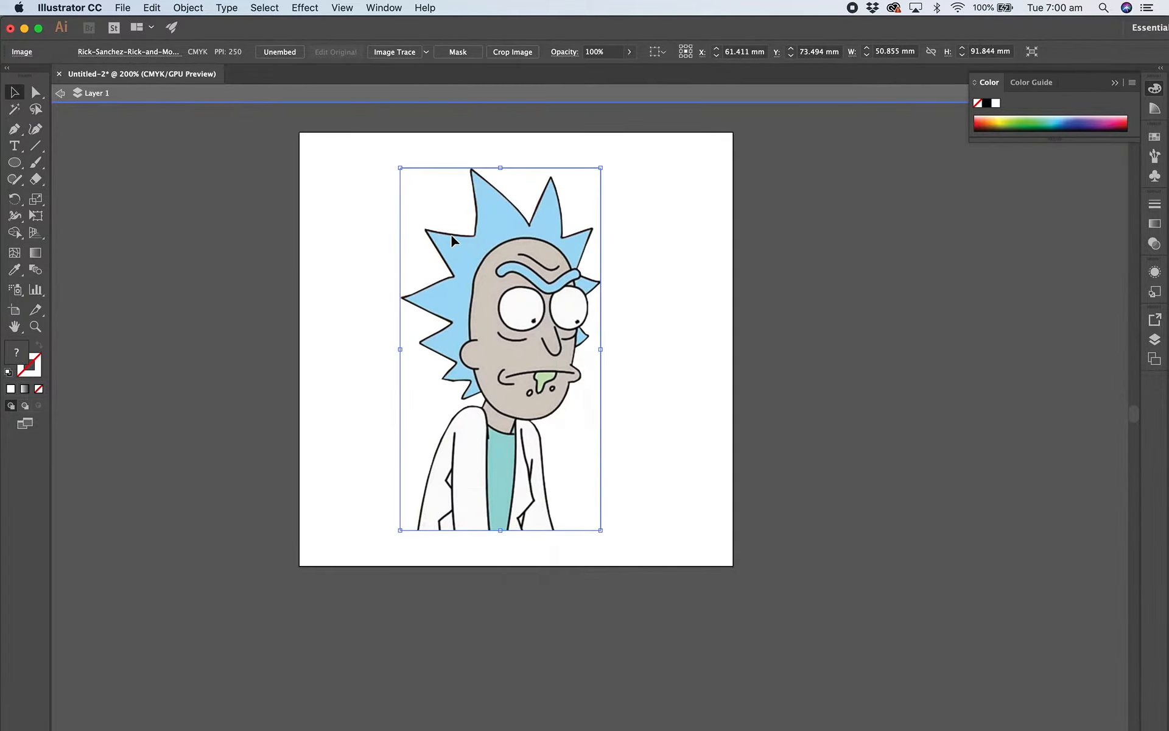
{"action": "left_click", "coordinate": [61, 94]}
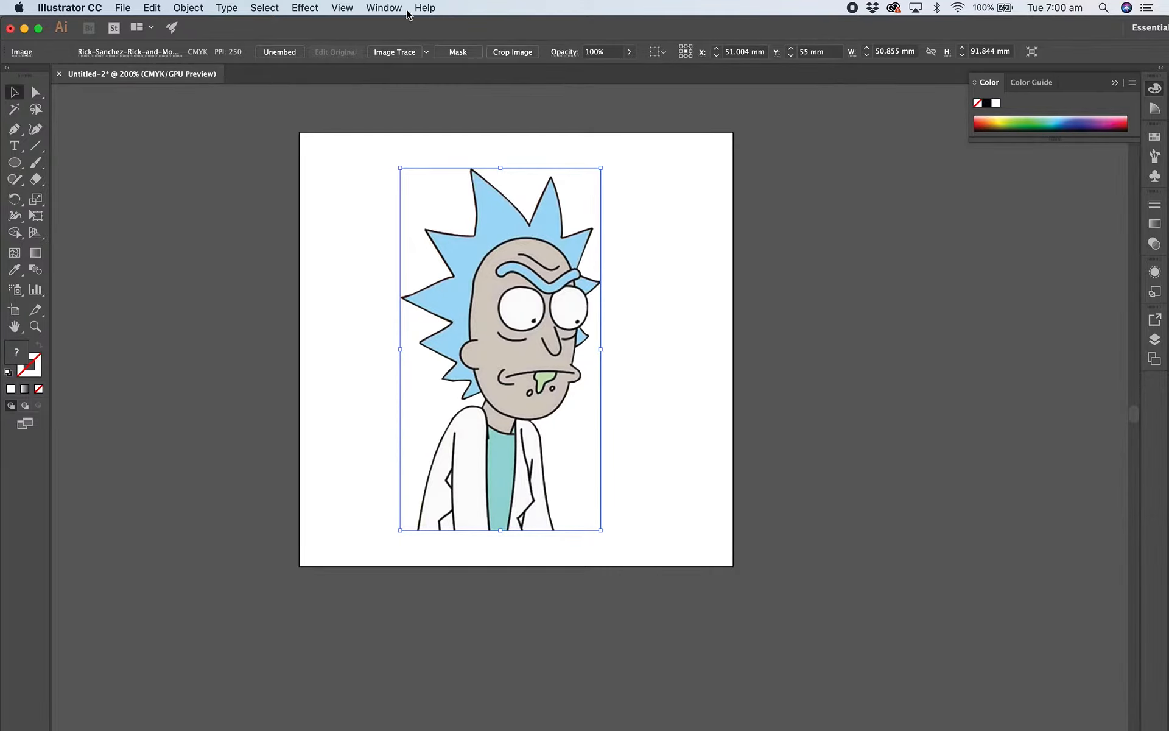
{"action": "left_click", "coordinate": [222, 153]}
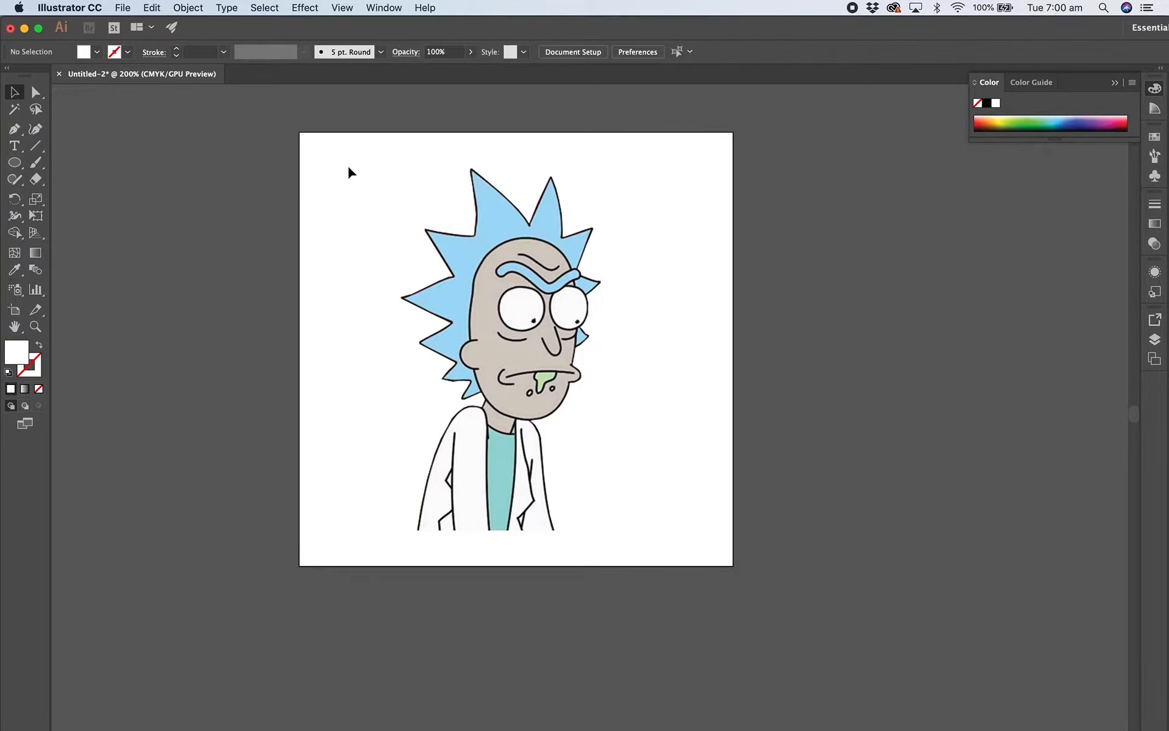
Convert the placed image to expanded black-and-white vector outlines with Image Trace Make and Expand.
{"action": "left_click", "coordinate": [488, 272]}
{"action": "left_click", "coordinate": [189, 7]}
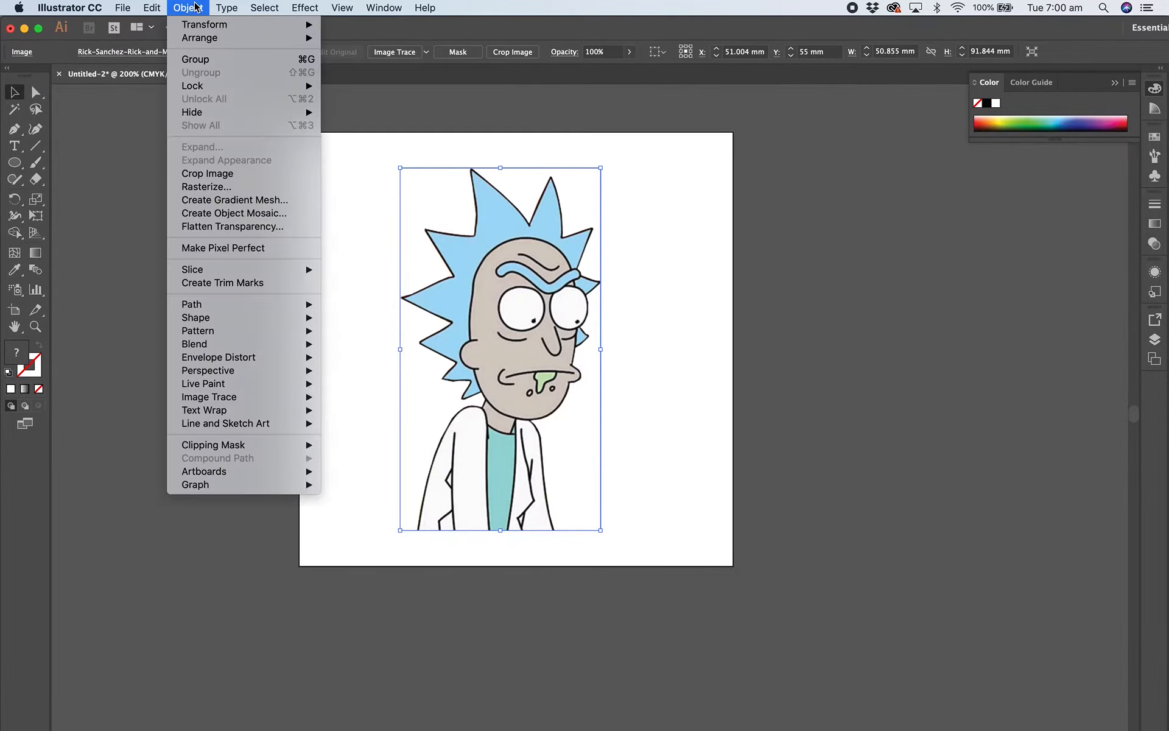
{"action": "mouse_move", "coordinate": [225, 398]}
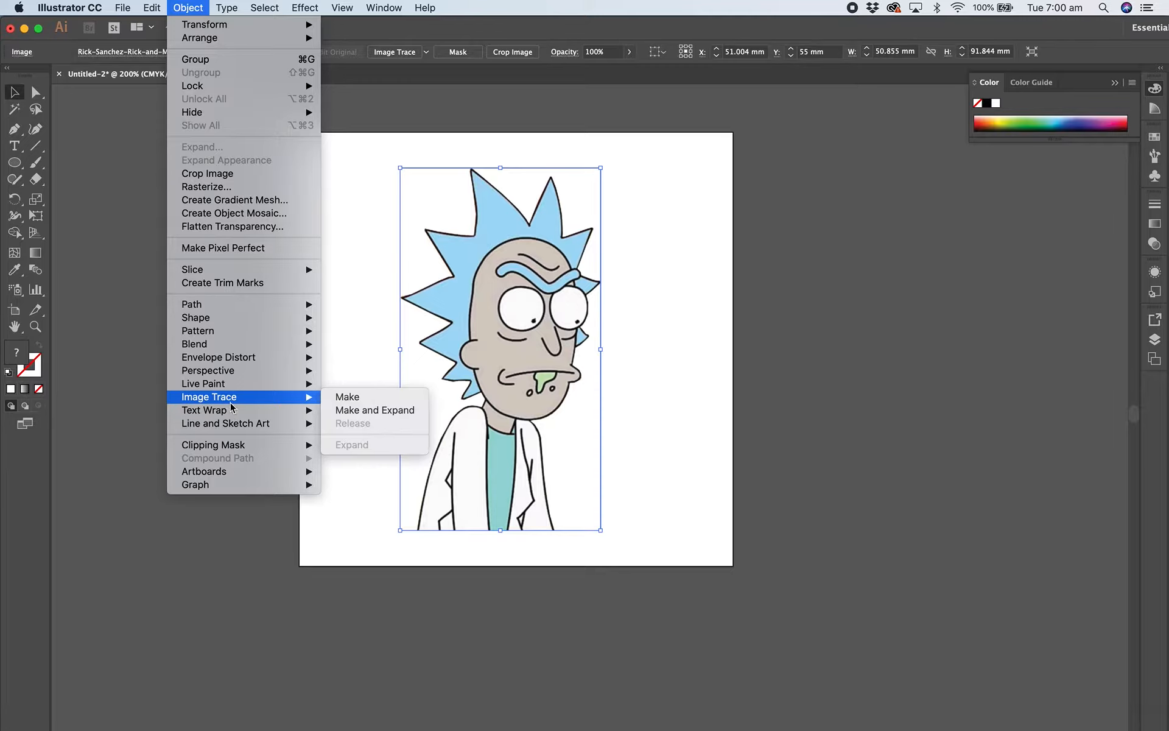
{"action": "left_click", "coordinate": [350, 410]}
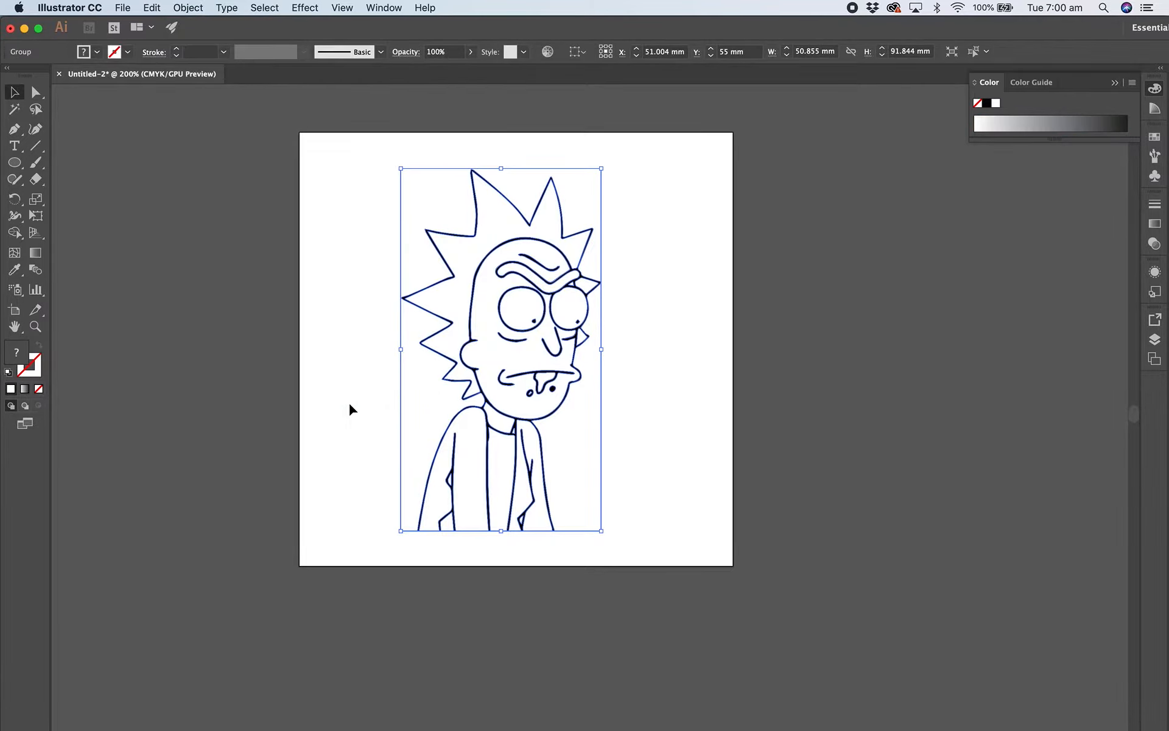
{"action": "left_click", "coordinate": [189, 250]}
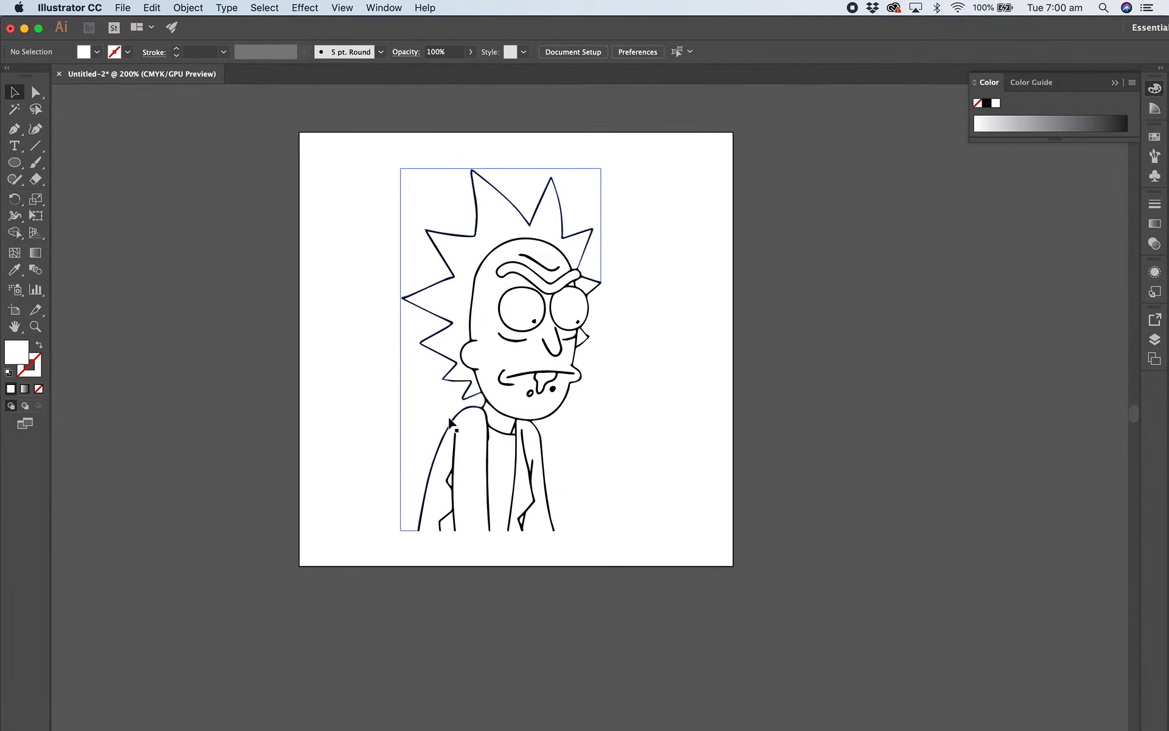
Try to select the white areas of the traced artwork with the Magic Wand.
{"action": "left_click", "coordinate": [14, 110]}
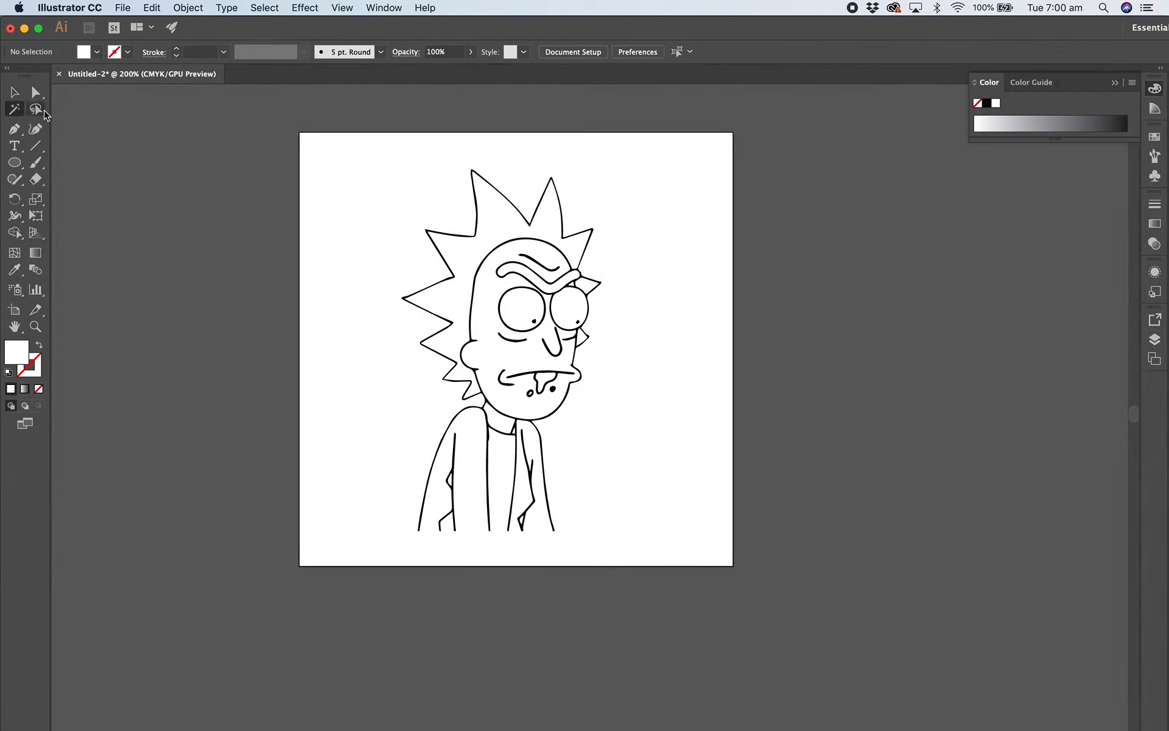
{"action": "left_click", "coordinate": [435, 208]}
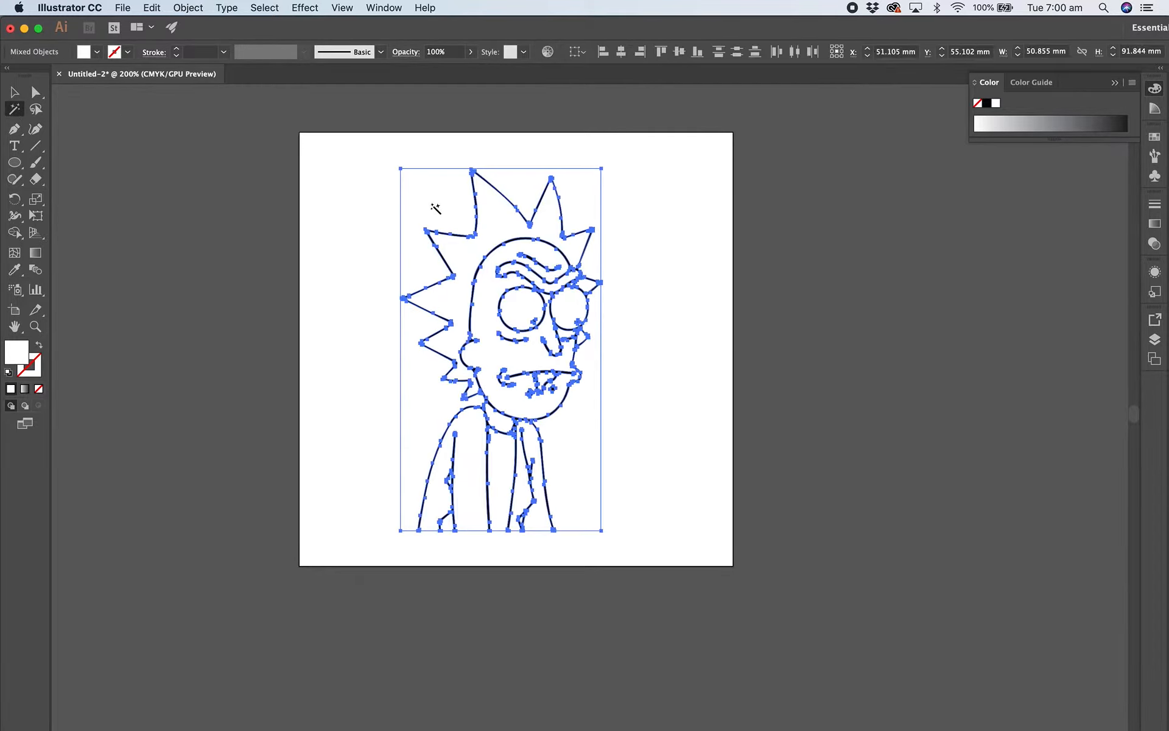
{"action": "left_click", "coordinate": [431, 204]}
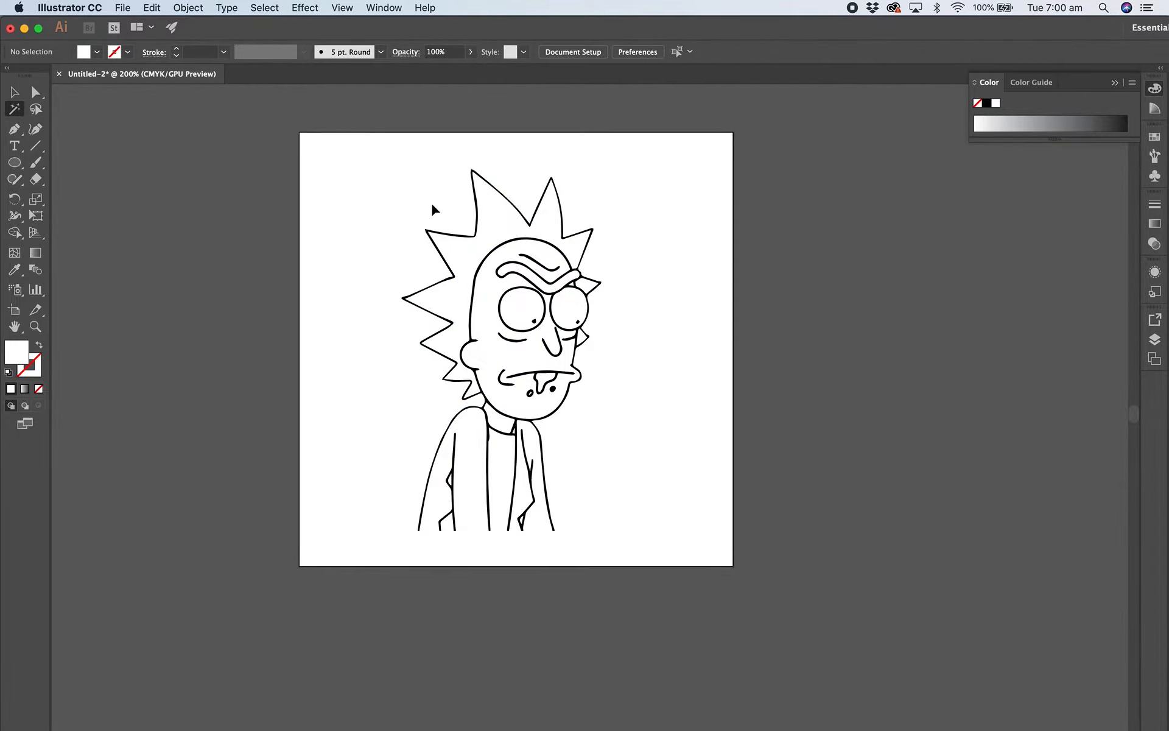
{"action": "key", "text": "super+a"}
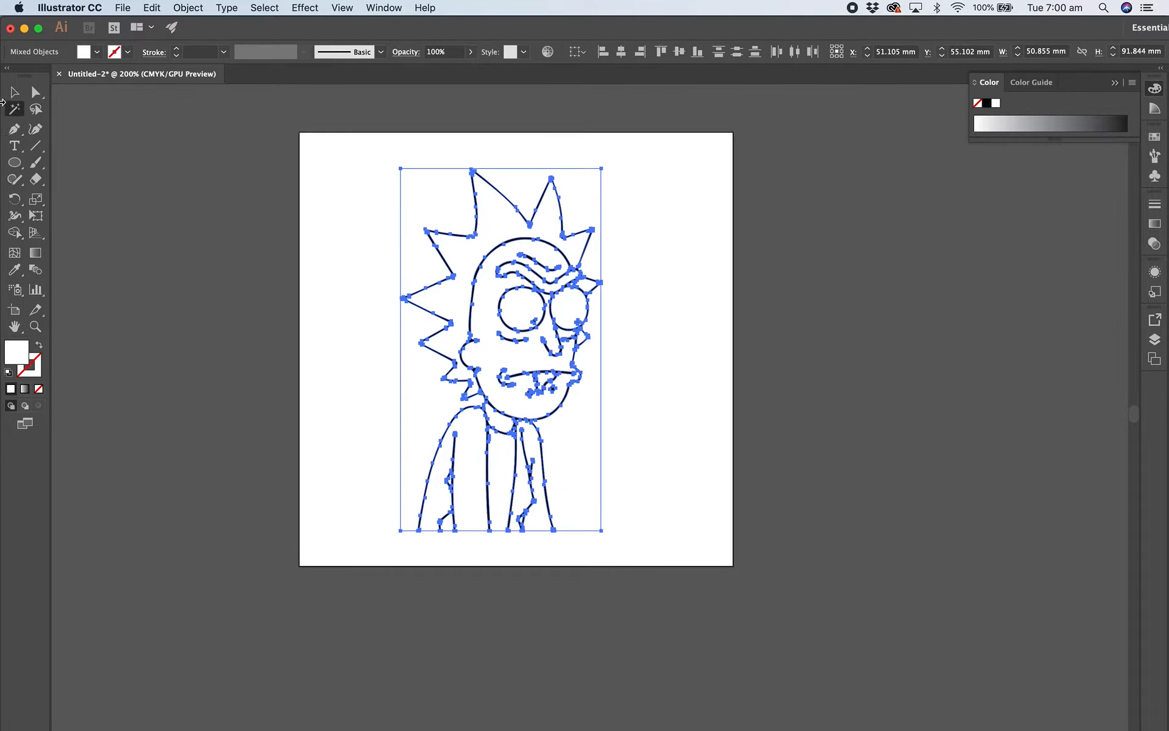
Examine the traced group for a white background shape with the Selection tool, leaving nothing selected.
{"action": "left_click", "coordinate": [14, 92]}
{"action": "left_click", "coordinate": [521, 114]}
{"action": "left_click", "coordinate": [431, 207]}
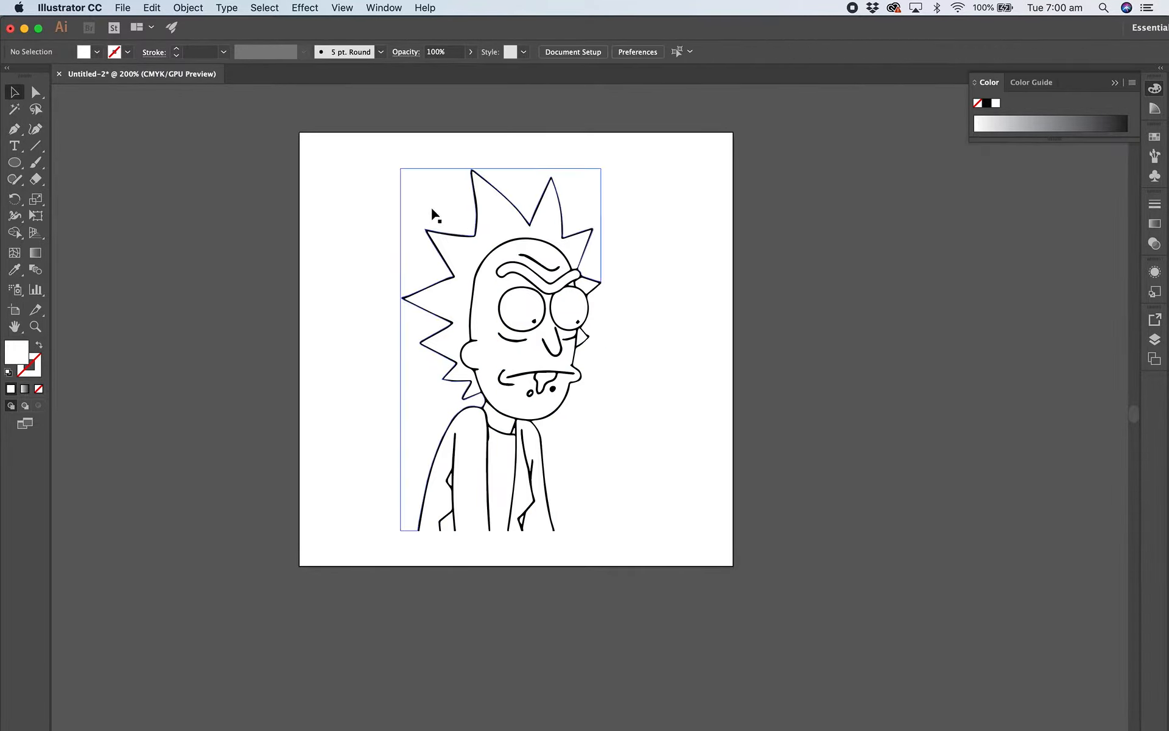
{"action": "left_click", "coordinate": [545, 165]}
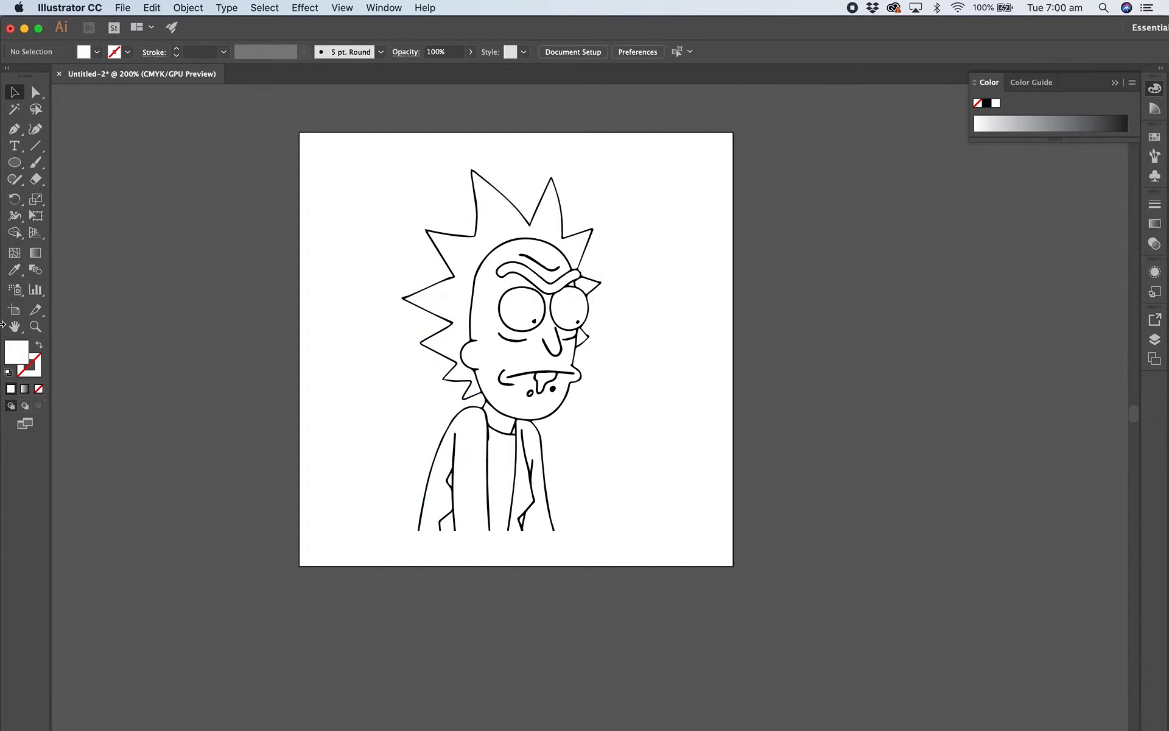
{"action": "key", "text": "super+a"}
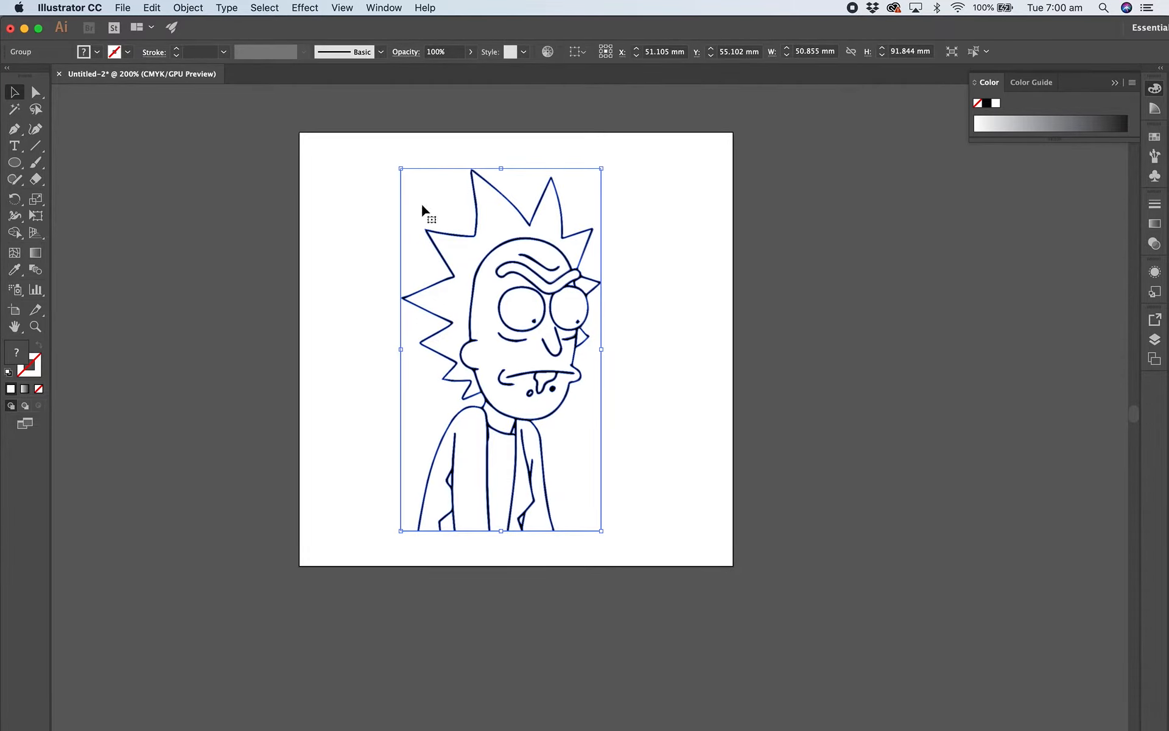
{"action": "left_click", "coordinate": [439, 202]}
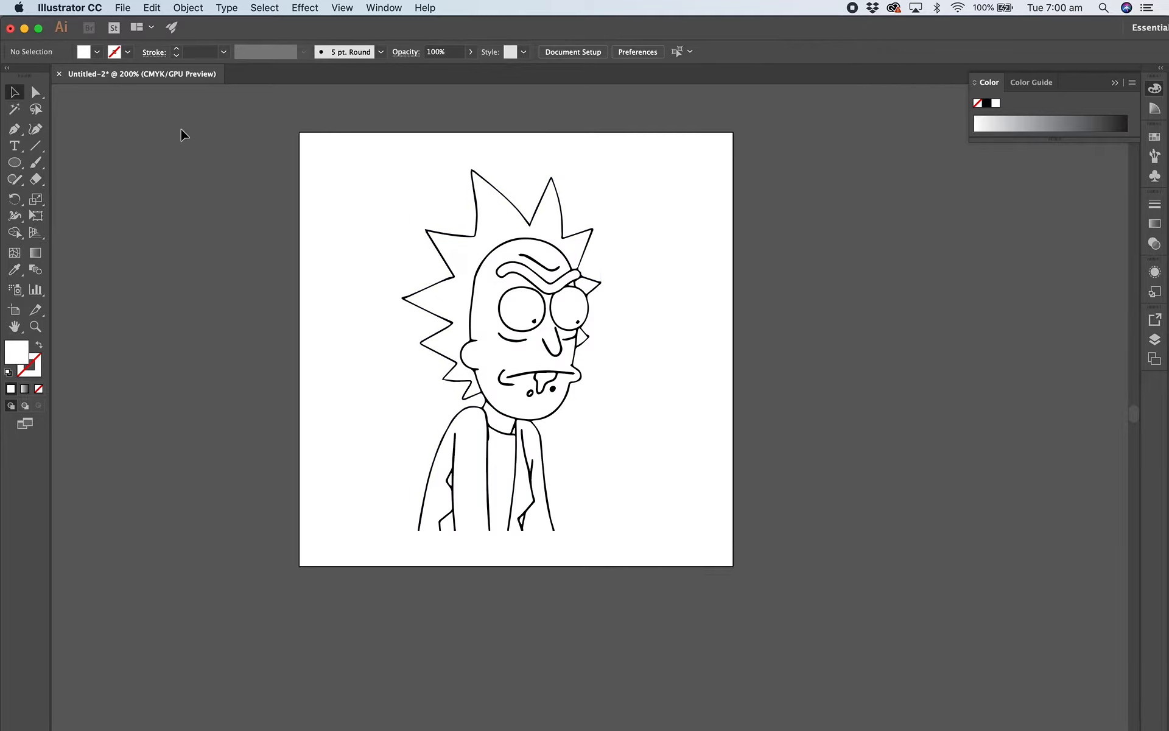
Remove the white areas from the traced artwork using the Magic Wand, keeping the black outlines.
{"action": "left_click", "coordinate": [14, 109]}
{"action": "left_click", "coordinate": [475, 183]}
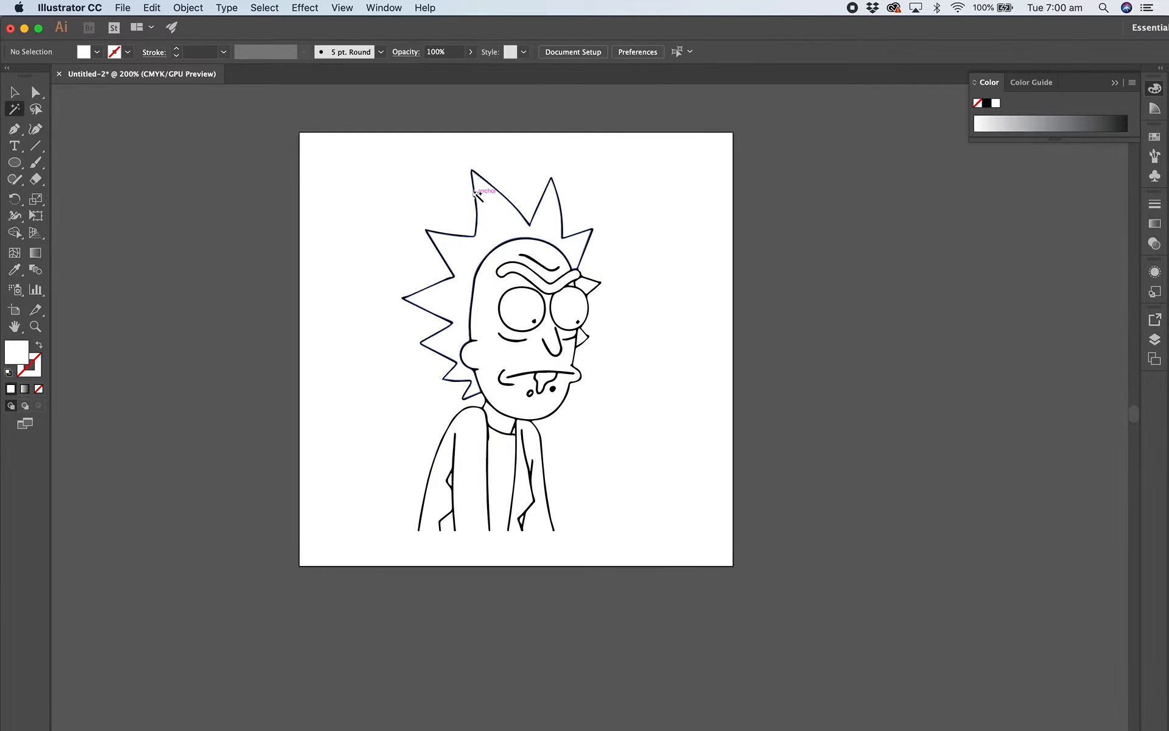
{"action": "left_click", "coordinate": [441, 200]}
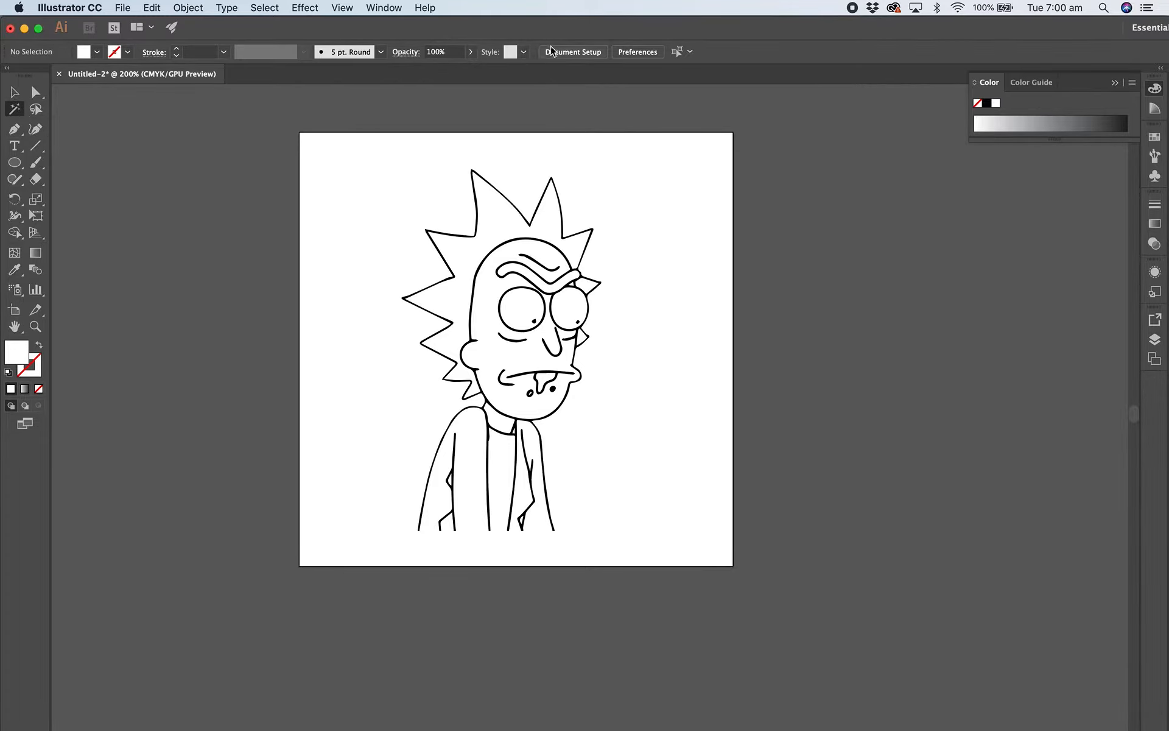
Reset the Essentials workspace to its default layout.
{"action": "left_click", "coordinate": [395, 7]}
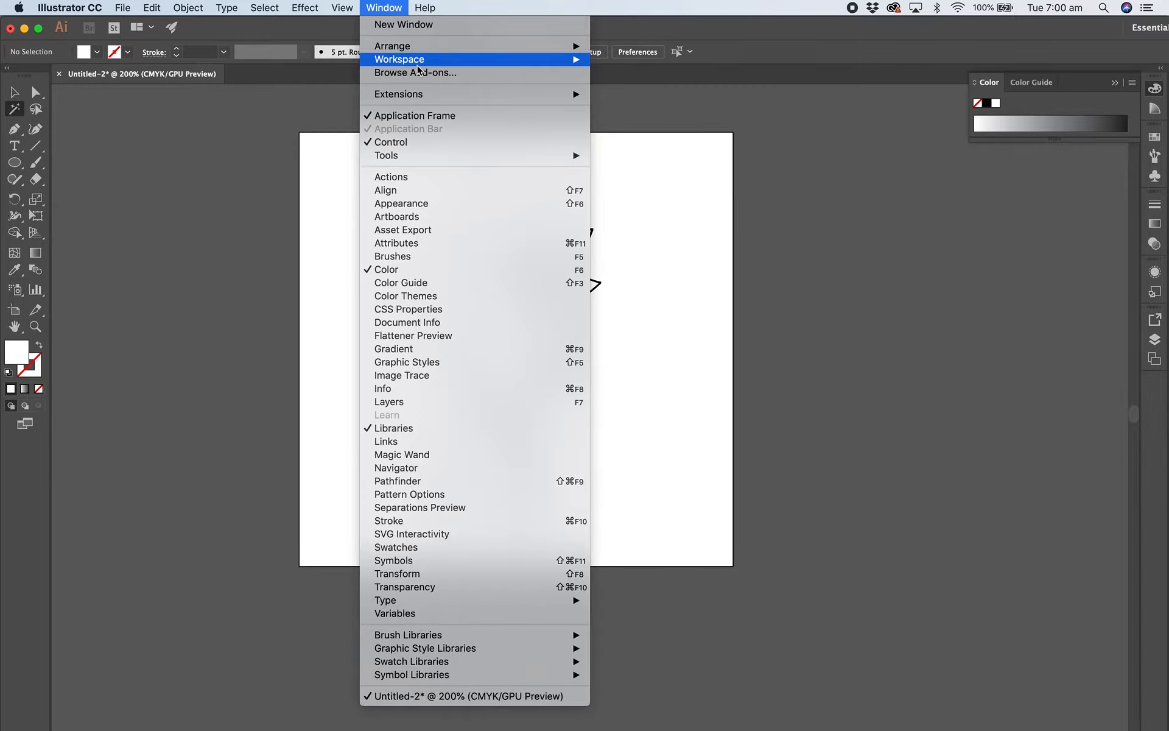
{"action": "mouse_move", "coordinate": [418, 65]}
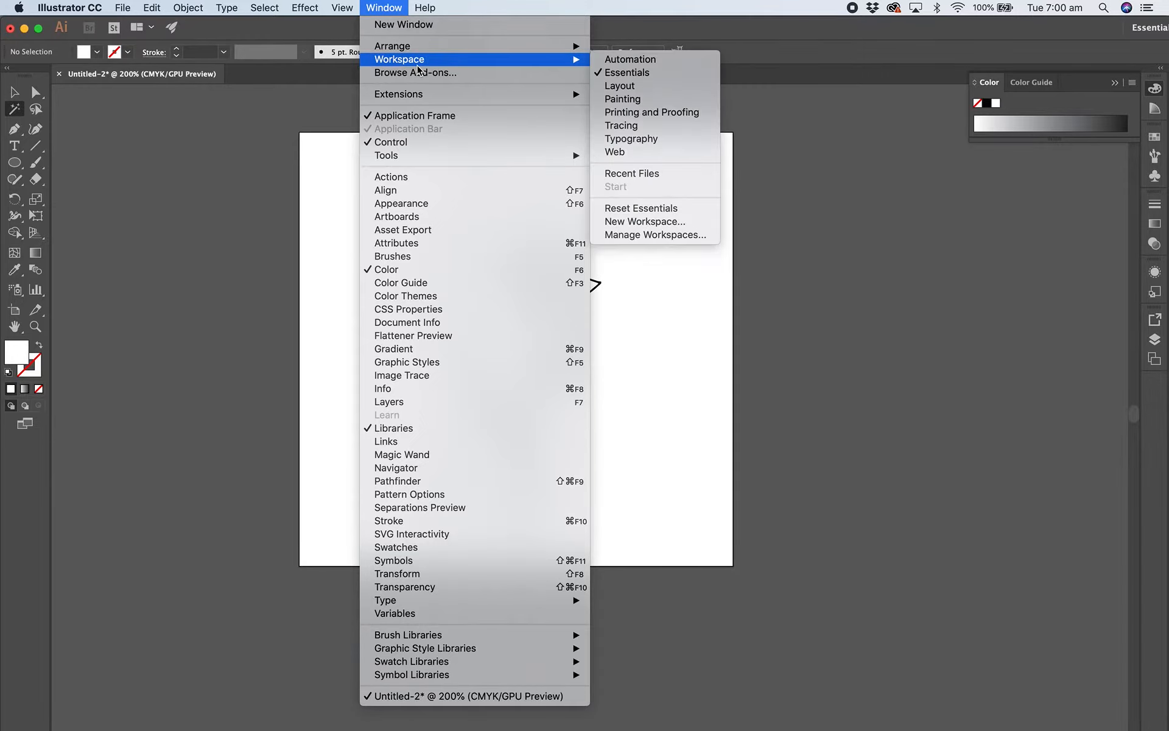
{"action": "left_click", "coordinate": [652, 213]}
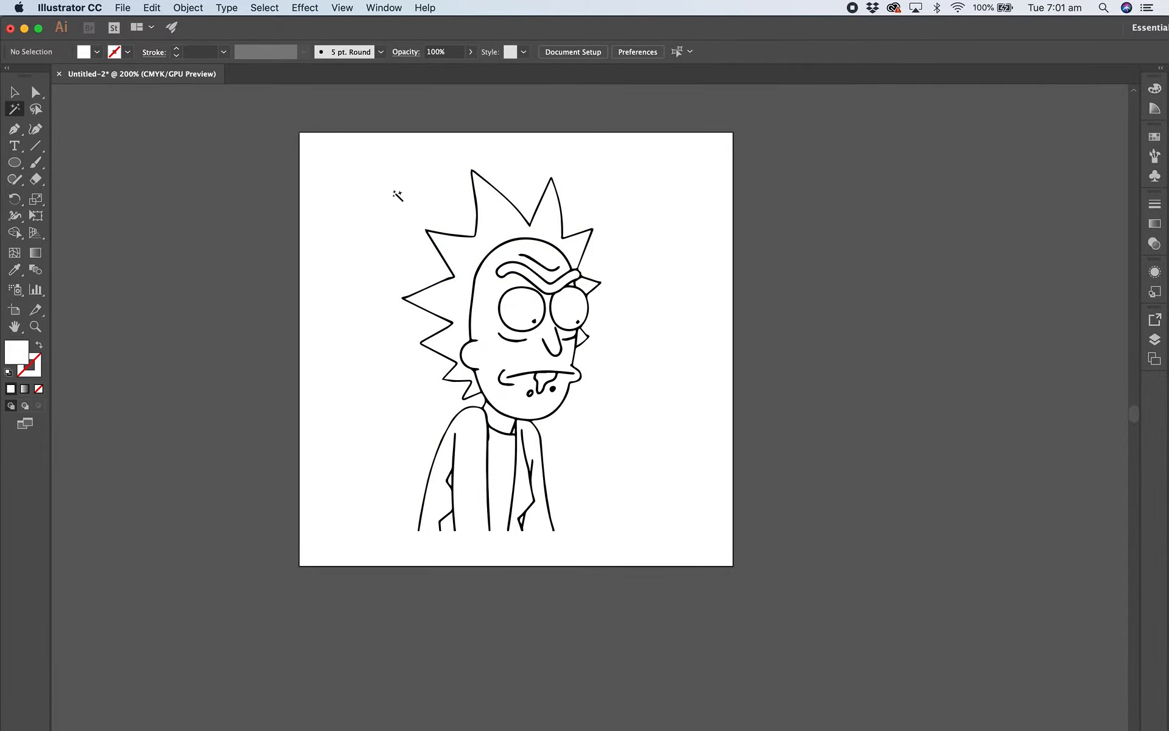
Draw a rounded rectangle about 62 × 97 mm around the traced character as the tag's outline.
{"action": "left_click", "coordinate": [17, 165]}
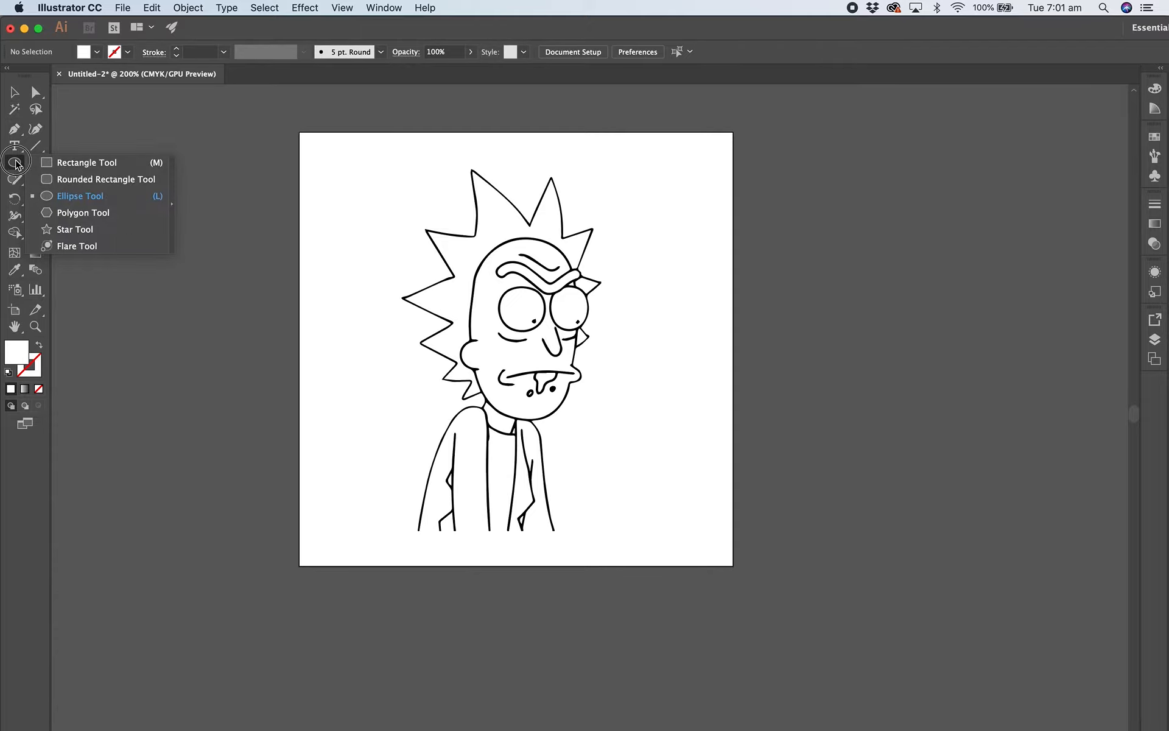
{"action": "left_click", "coordinate": [70, 178]}
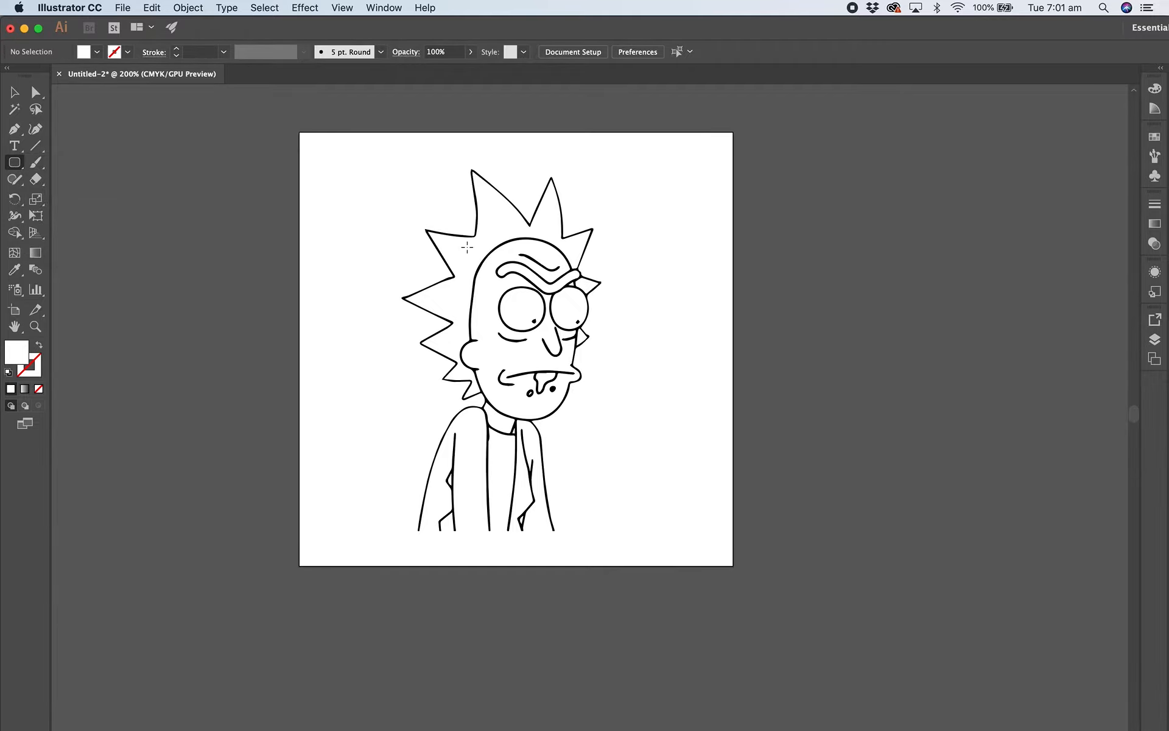
{"action": "mouse_move", "coordinate": [400, 536]}
{"action": "left_mouse_down"}
{"action": "mouse_move", "coordinate": [559, 391]}
{"action": "mouse_move", "coordinate": [572, 309]}
{"action": "mouse_move", "coordinate": [631, 186]}
{"action": "mouse_move", "coordinate": [631, 157]}
{"action": "mouse_move", "coordinate": [646, 154]}
{"action": "left_mouse_up"}
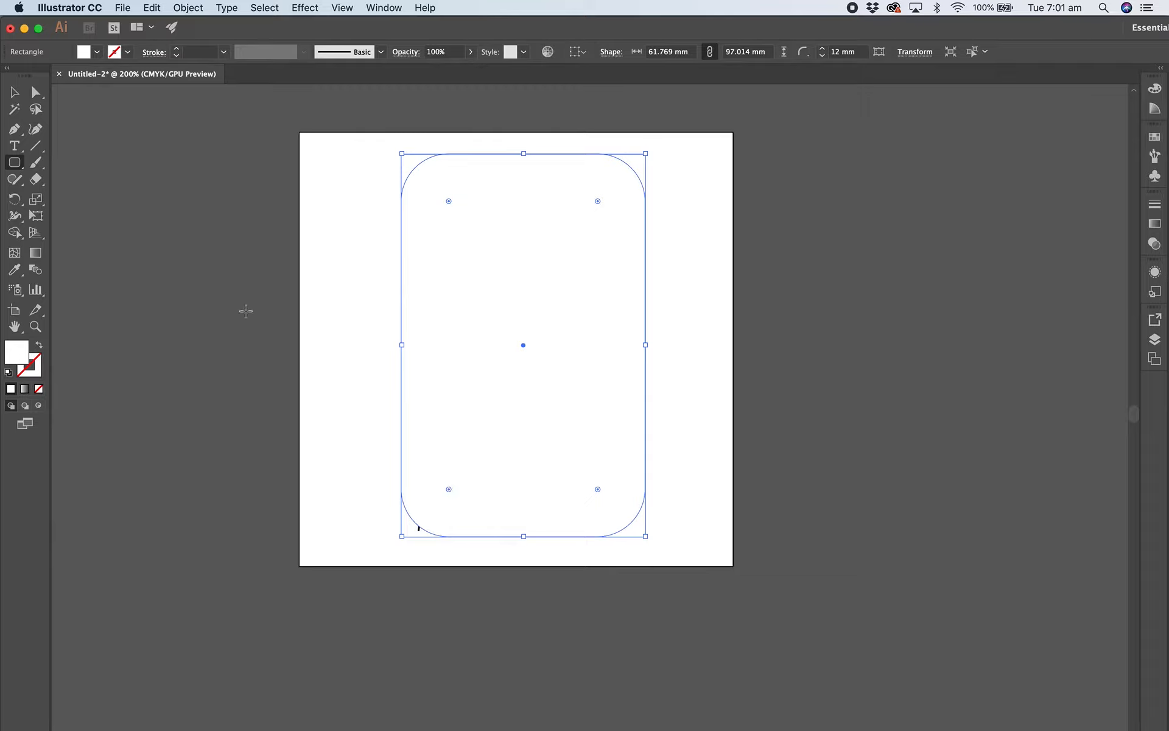
Give the rounded rectangle the default black 1 pt stroke with no fill, and deselect it.
{"action": "left_click", "coordinate": [22, 364]}
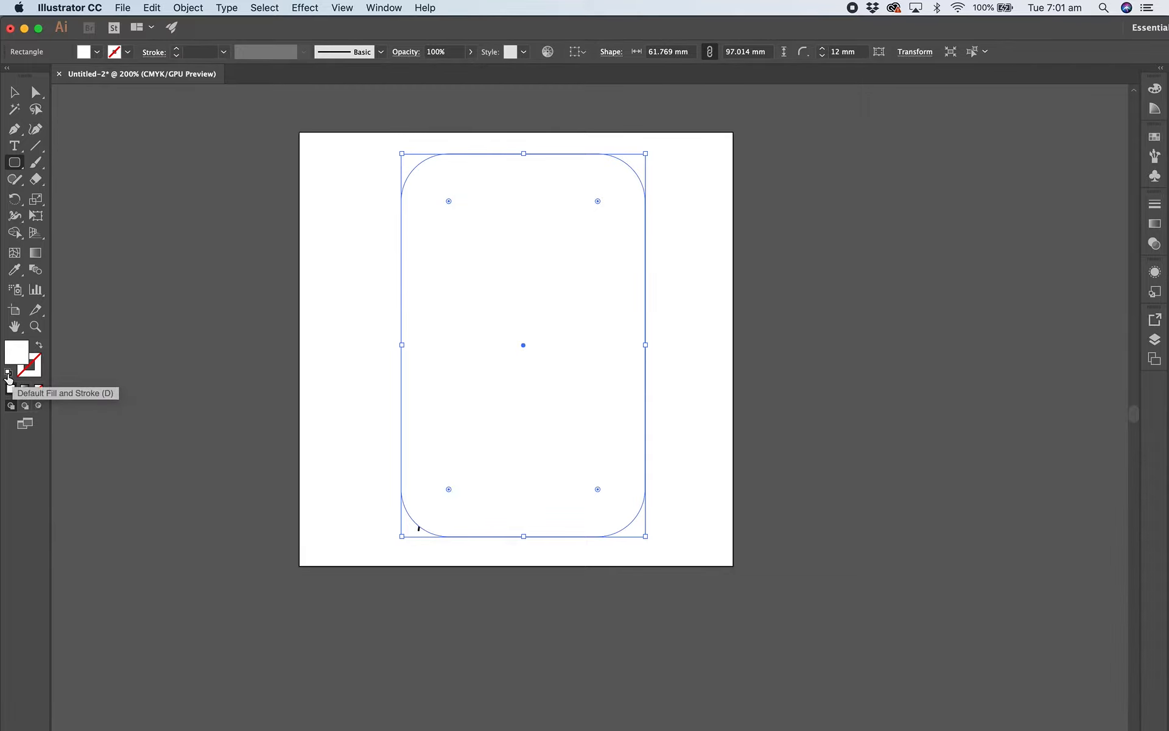
{"action": "left_click", "coordinate": [8, 377]}
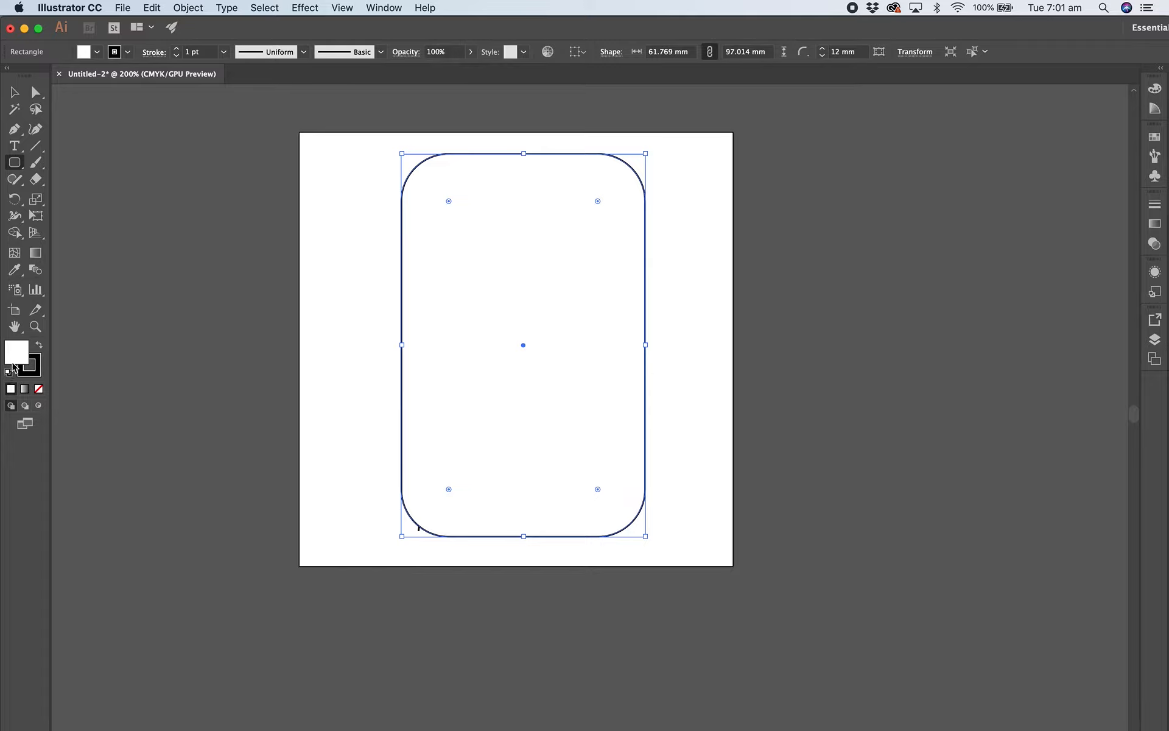
{"action": "left_click", "coordinate": [38, 389]}
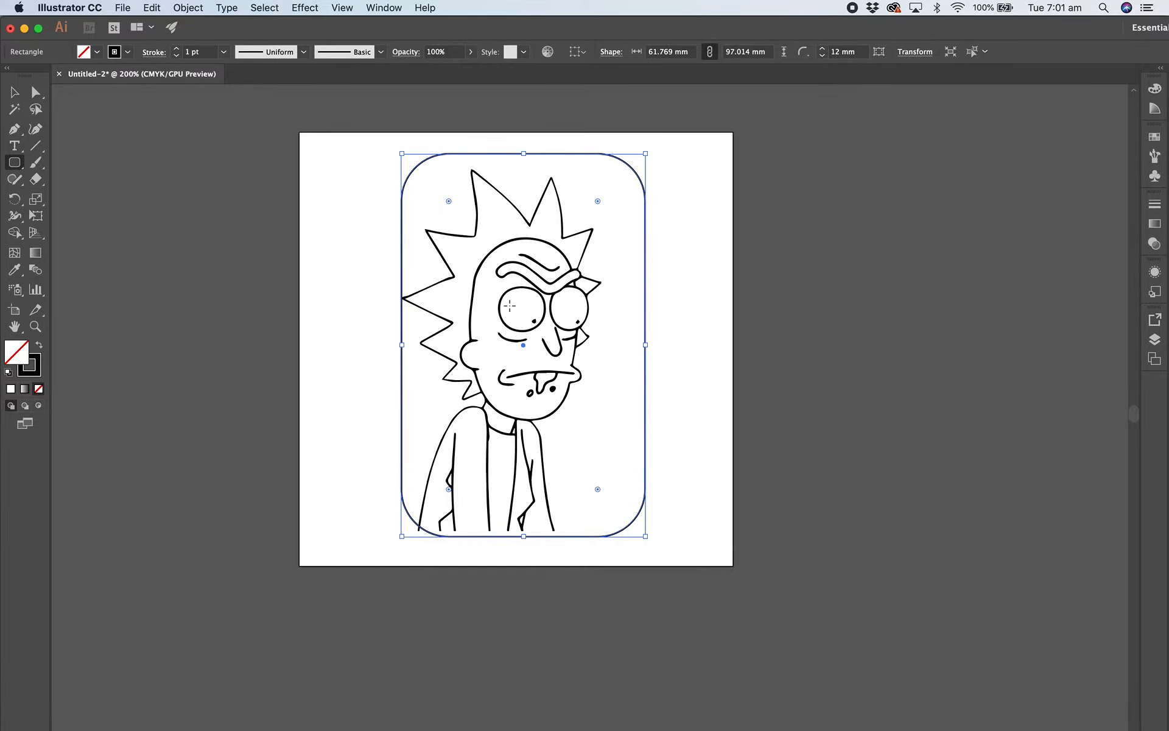
{"action": "left_click", "coordinate": [13, 89]}
{"action": "left_click", "coordinate": [112, 217]}
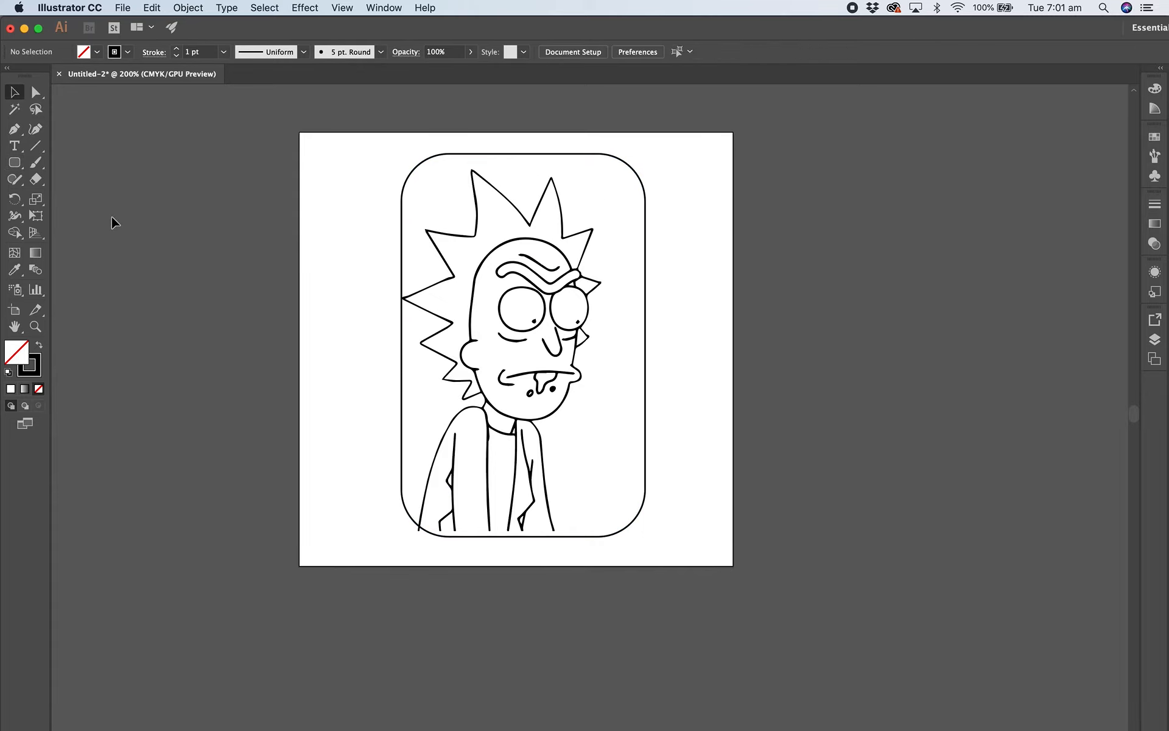
Draw a circle about 10.8 mm in diameter and position it inside the rounded rectangle's upper-right corner.
{"action": "left_click", "coordinate": [16, 163]}
{"action": "left_click_drag", "start_coordinate": [15, 165], "coordinate": [67, 195]}
{"action": "left_click_drag", "start_coordinate": [595, 185], "coordinate": [636, 225]}
{"action": "left_click", "coordinate": [14, 93]}
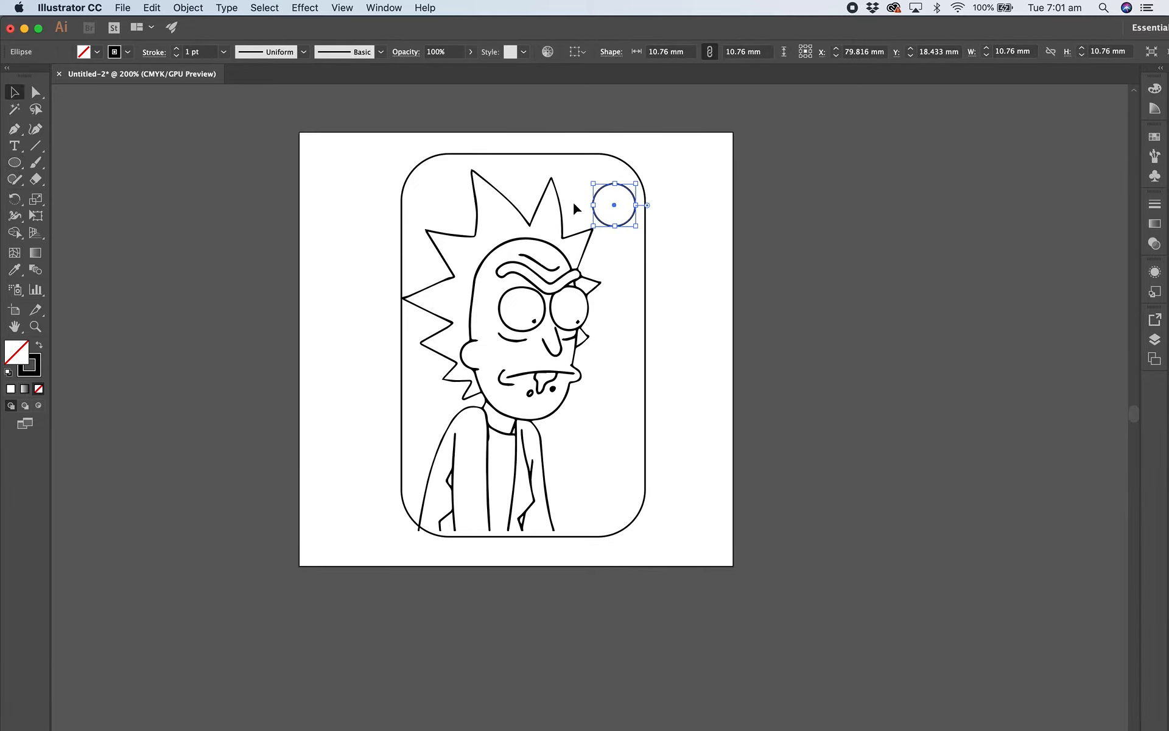
{"action": "left_click_drag", "start_coordinate": [602, 188], "coordinate": [589, 173]}
{"action": "left_click", "coordinate": [816, 190]}
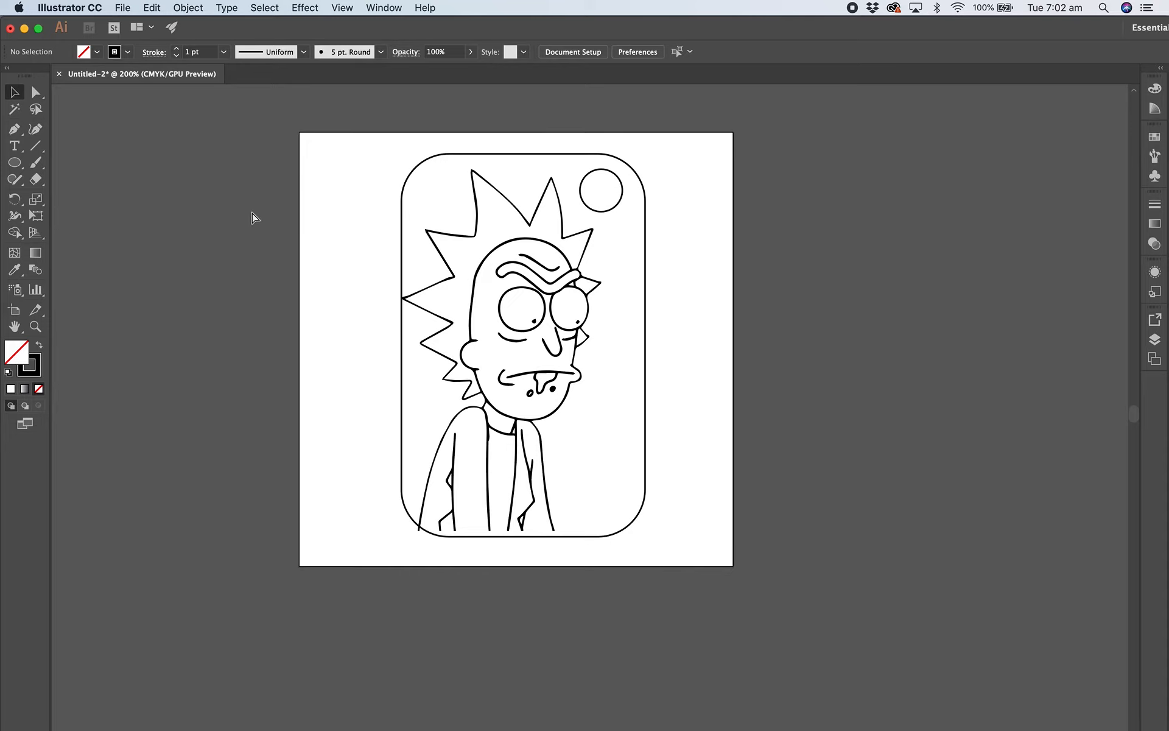
Select all the artwork and export it to Downloads as an AutoCAD Interchange File (dxf) named "rick and morty ring", keeping the default DXF/DWG options.
{"action": "key", "text": "super+a"}
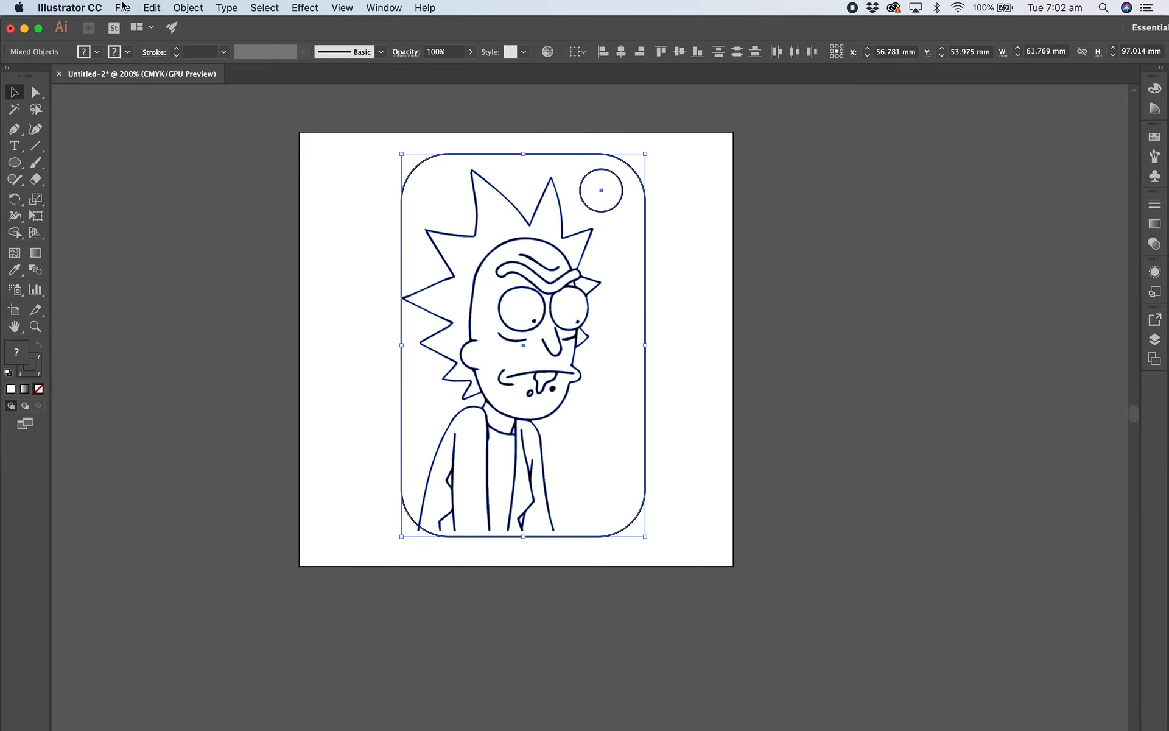
{"action": "left_click", "coordinate": [122, 7]}
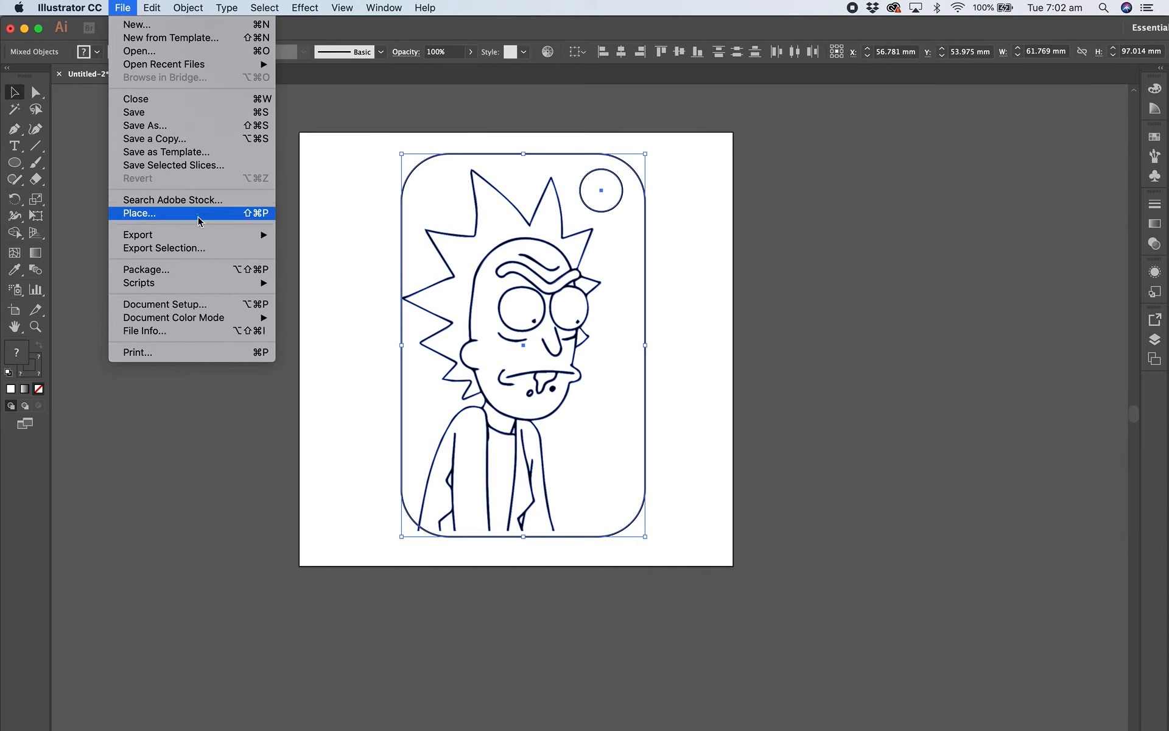
{"action": "mouse_move", "coordinate": [206, 238]}
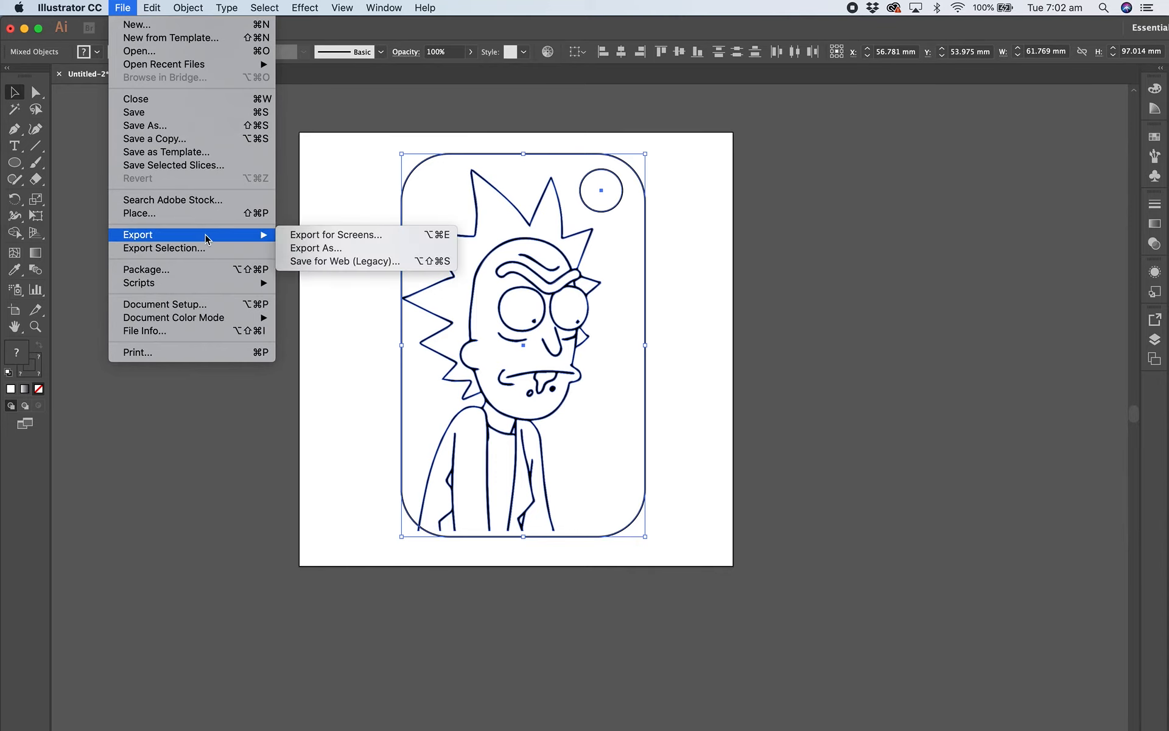
{"action": "left_click", "coordinate": [326, 246]}
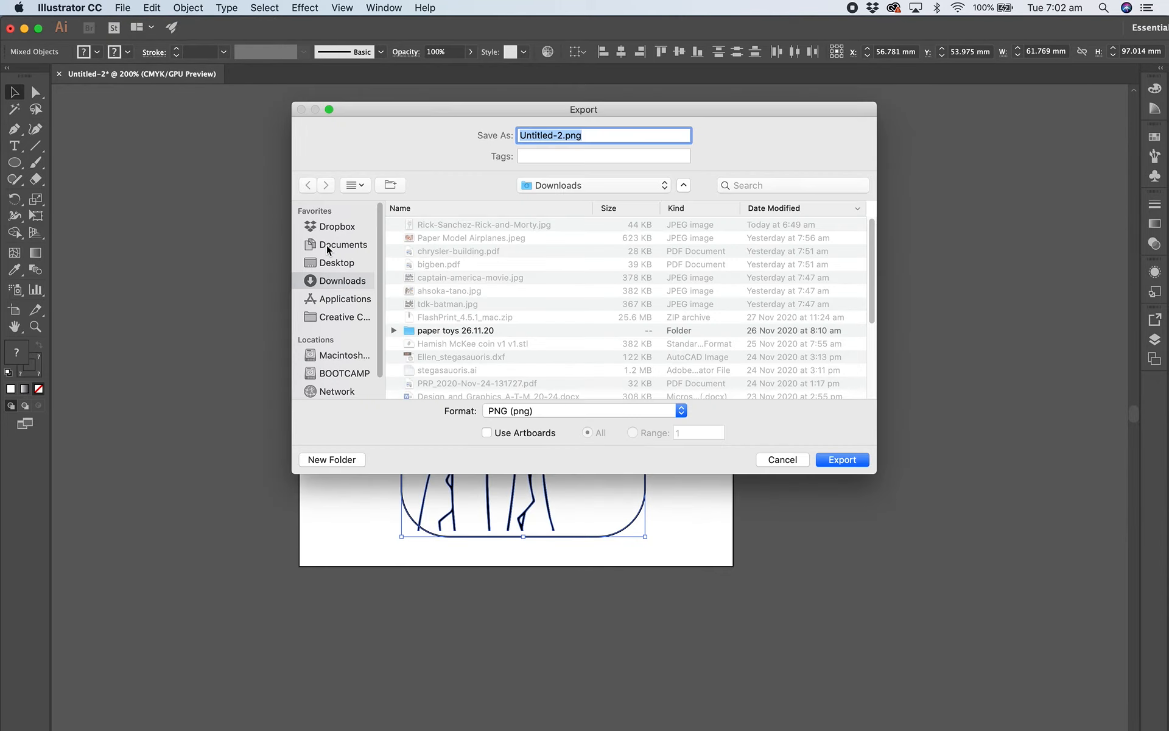
{"action": "left_click", "coordinate": [540, 411]}
{"action": "left_click", "coordinate": [545, 464]}
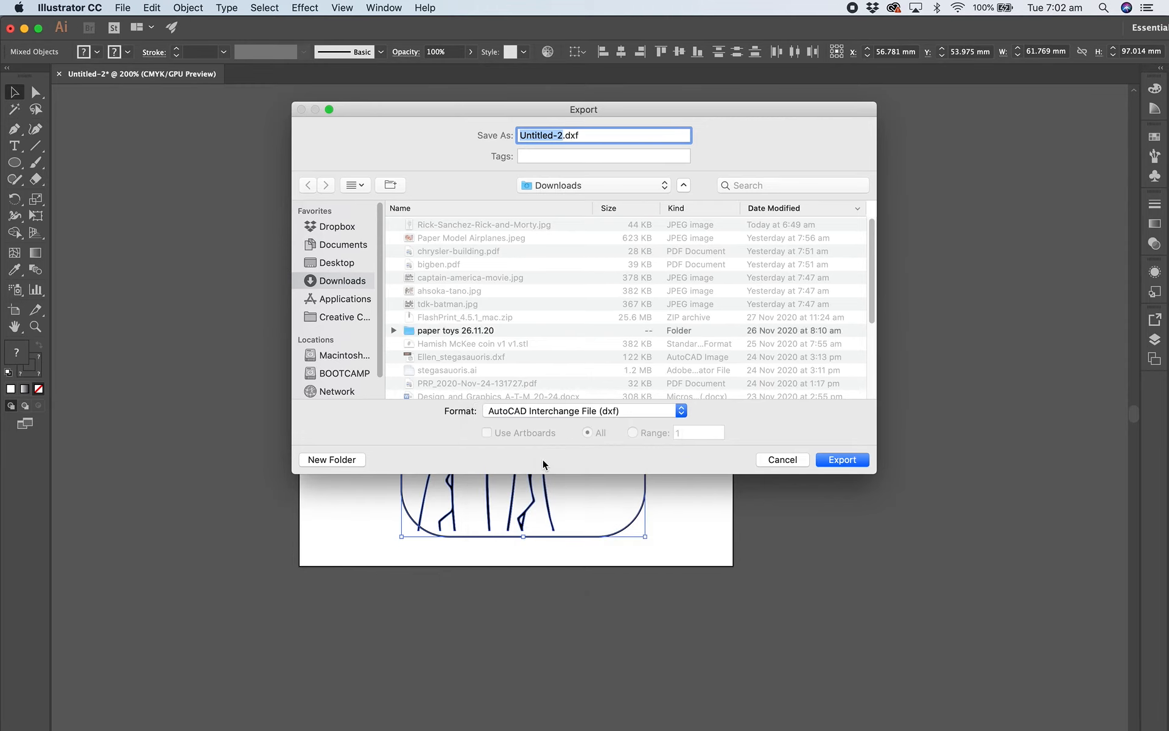
{"action": "type", "text": "rick and morty ring"}
{"action": "left_click", "coordinate": [840, 459]}
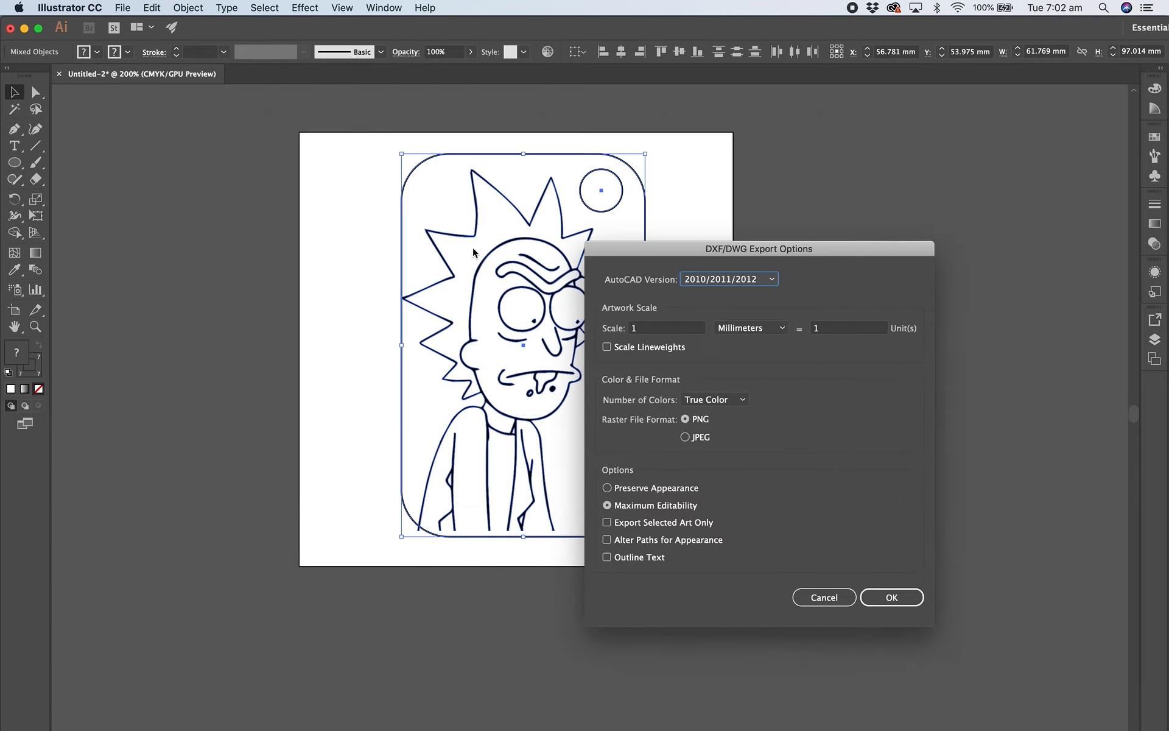
{"action": "left_click", "coordinate": [891, 601]}
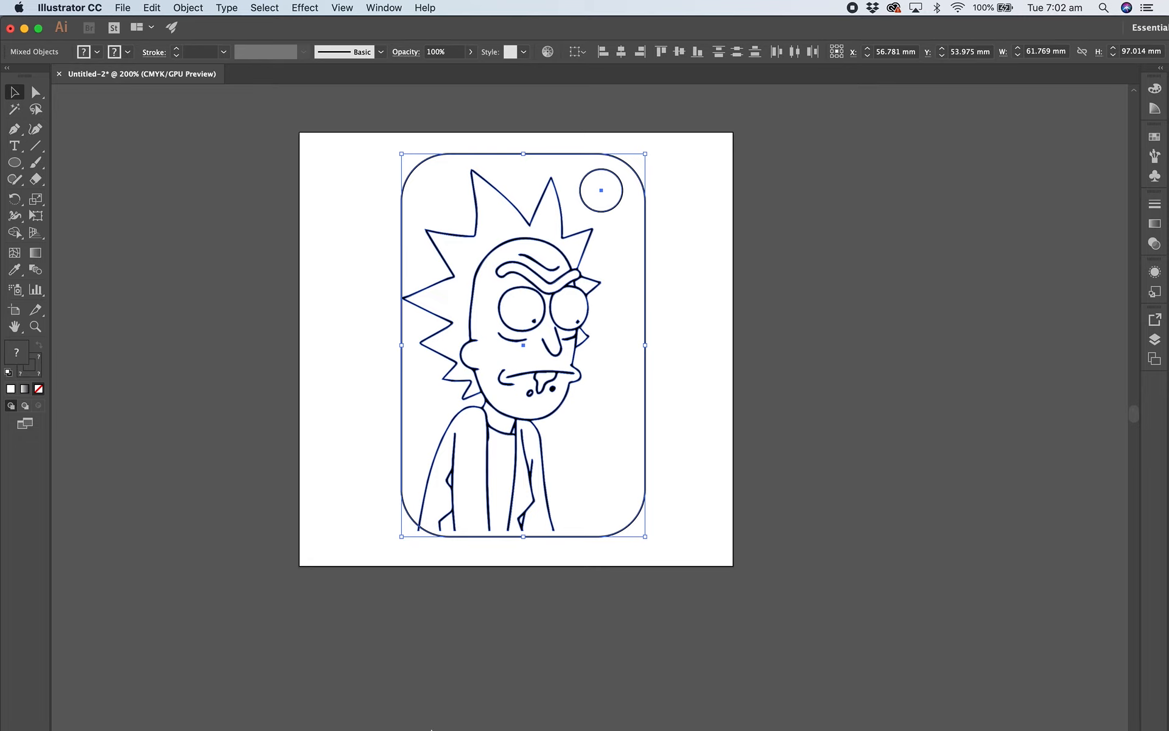
{"action": "left_click", "coordinate": [652, 710]}
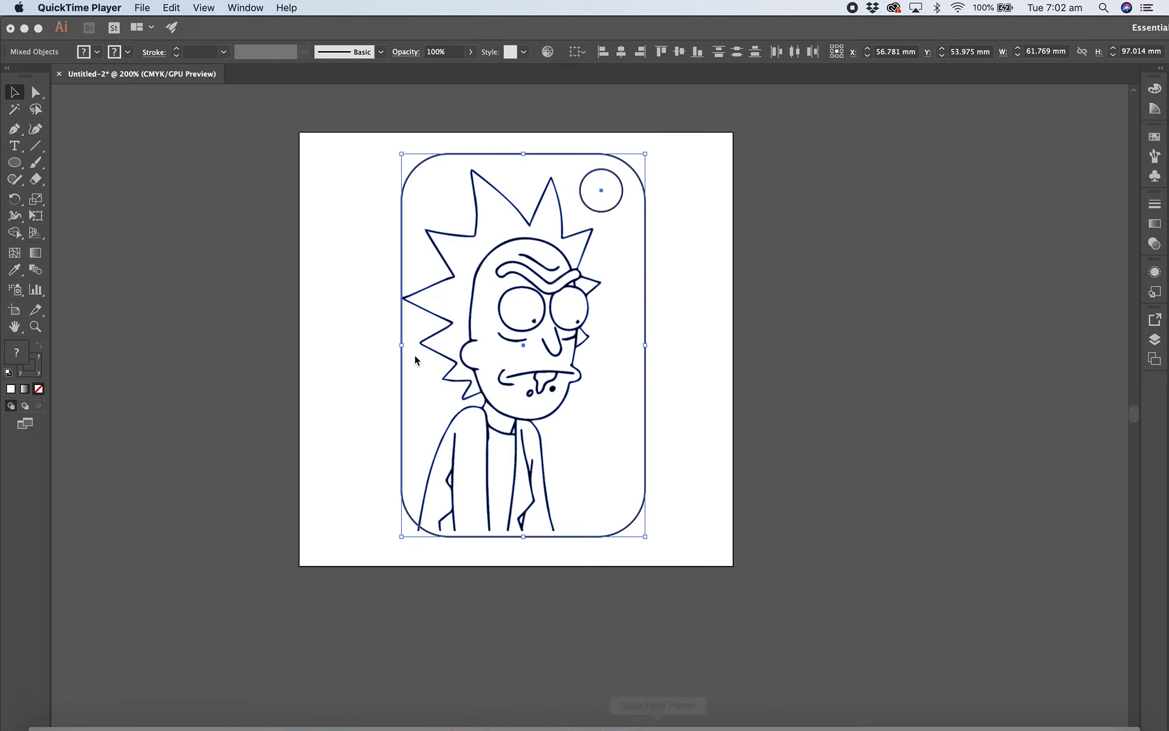
{"action": "left_click", "coordinate": [141, 9]}
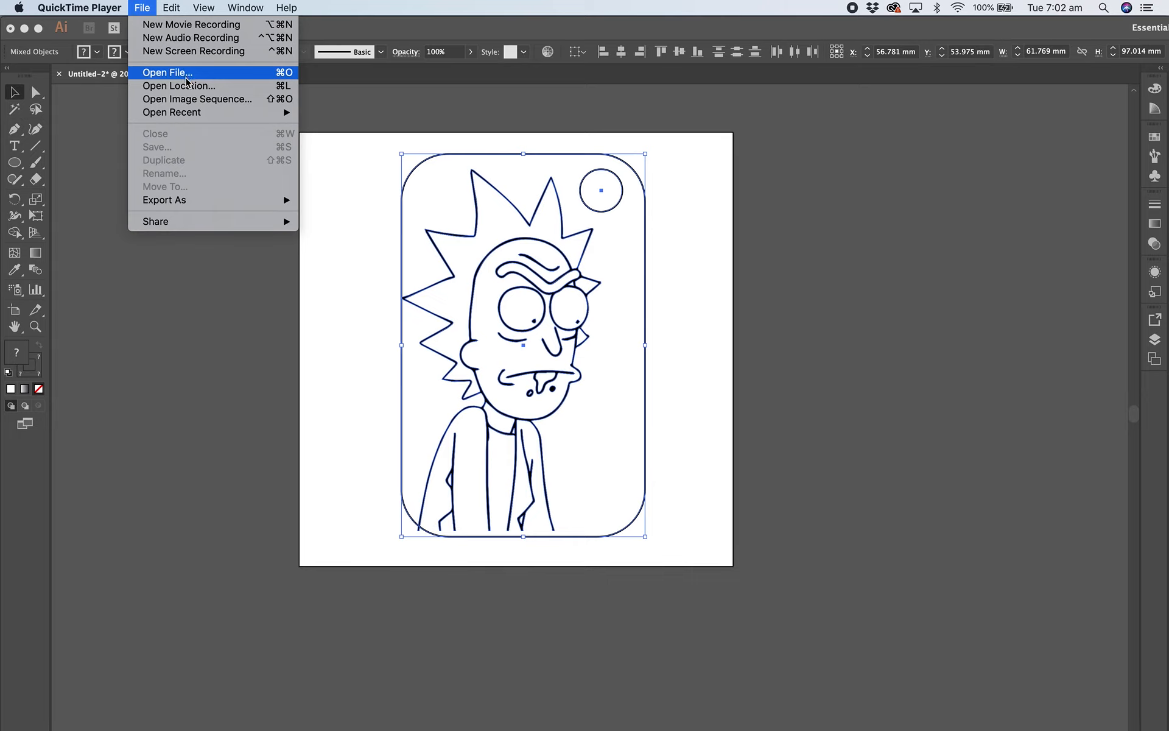
{"action": "left_click", "coordinate": [176, 51]}
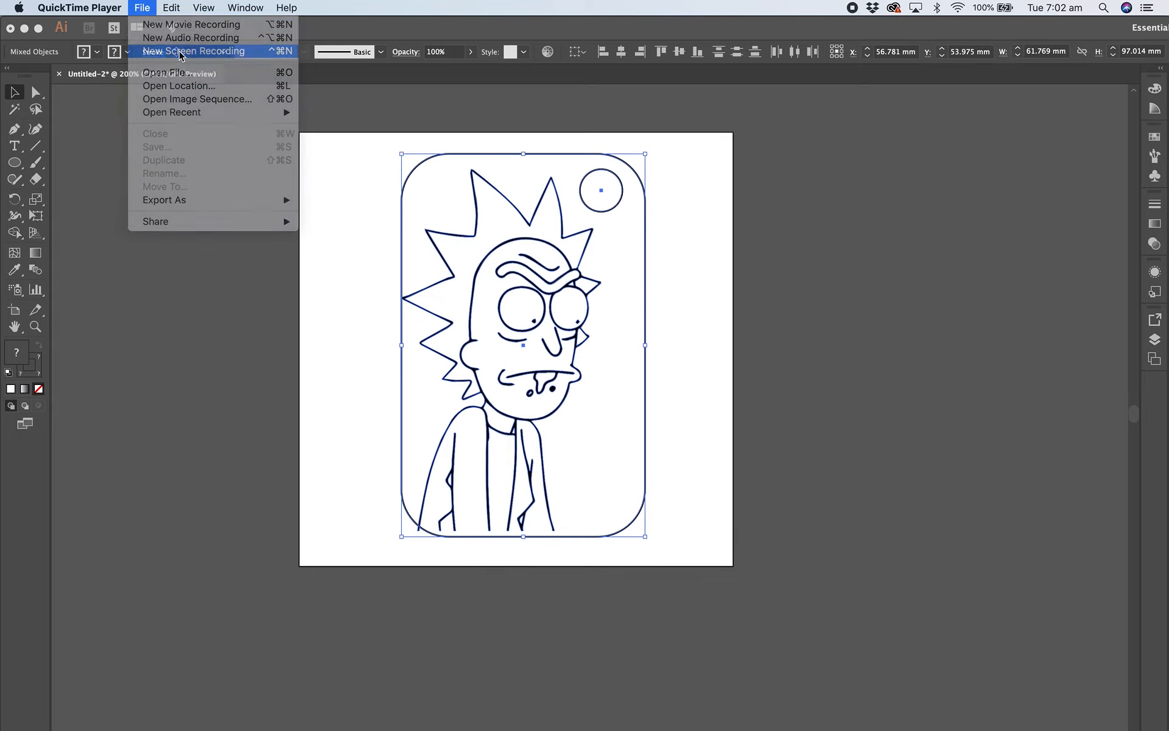